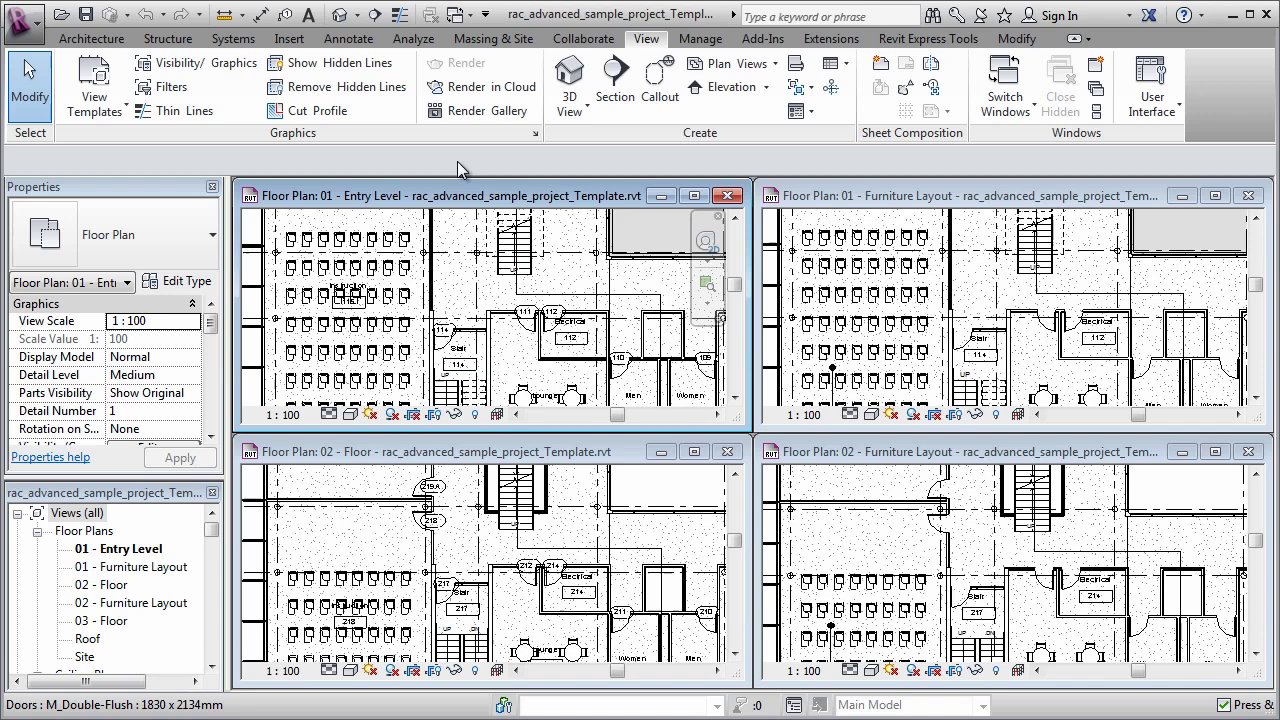
- Hide the Furniture category in the 01 - Entry Level plan via a dining table
{"action": "left_click", "coordinate": [522, 397]}
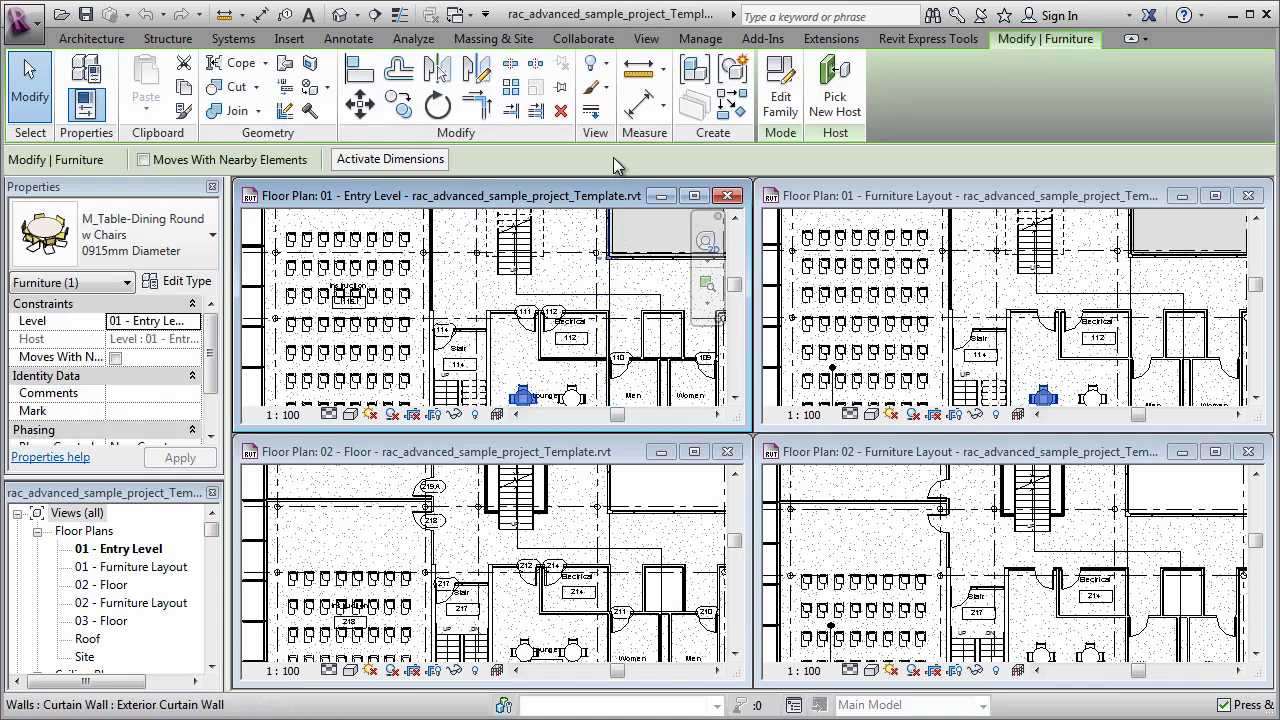
{"action": "left_click", "coordinate": [604, 66]}
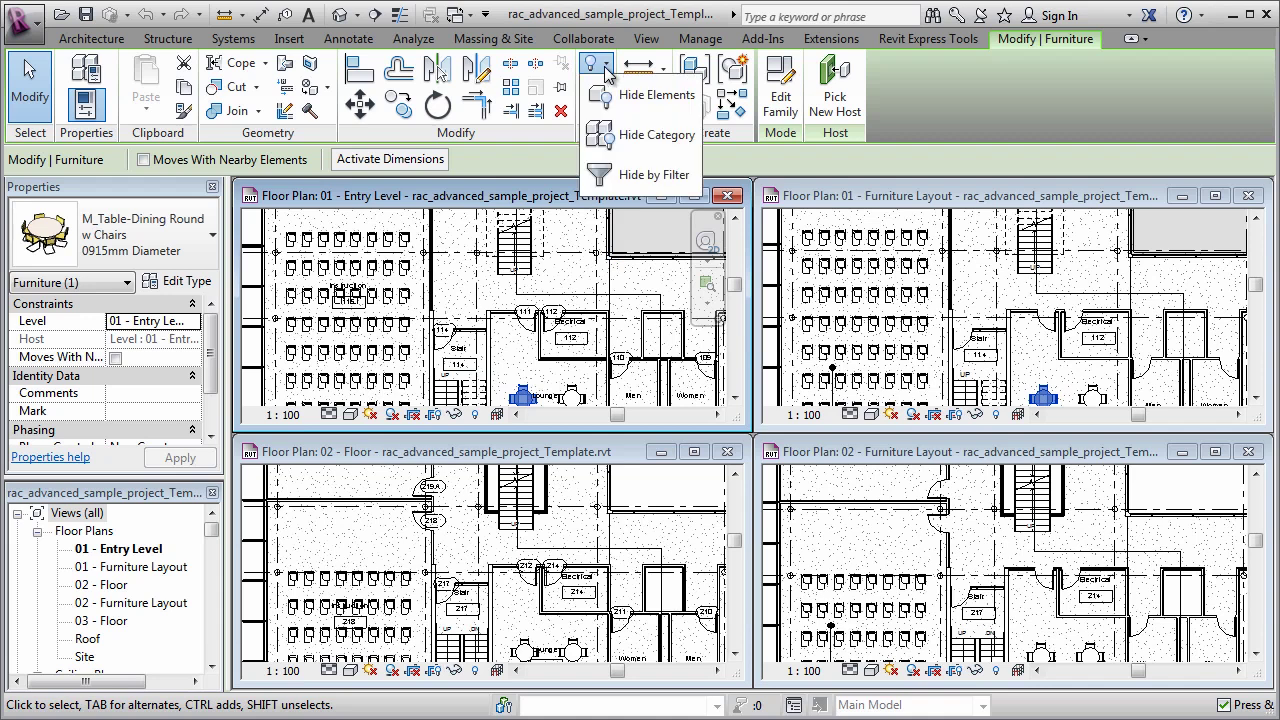
{"action": "left_click", "coordinate": [627, 137]}
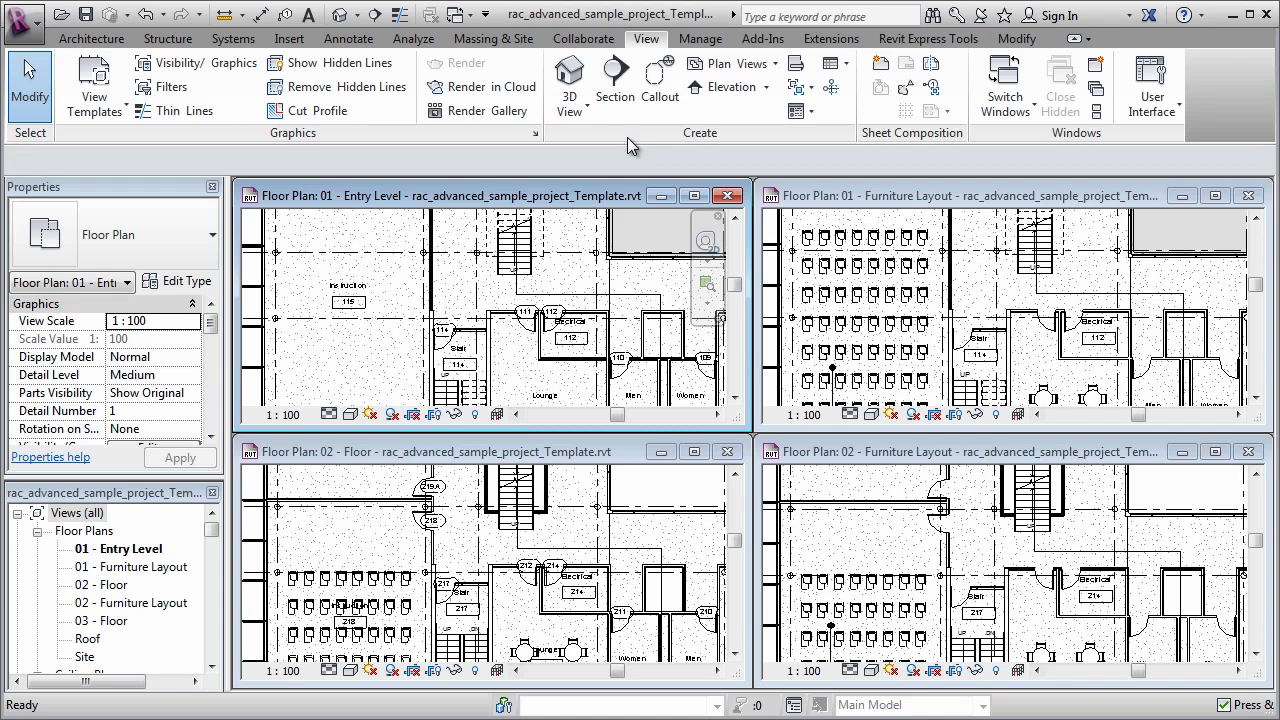
- Create a view template named Typ Floor Plan from the 01 - Entry Level view
{"action": "left_click", "coordinate": [103, 117]}
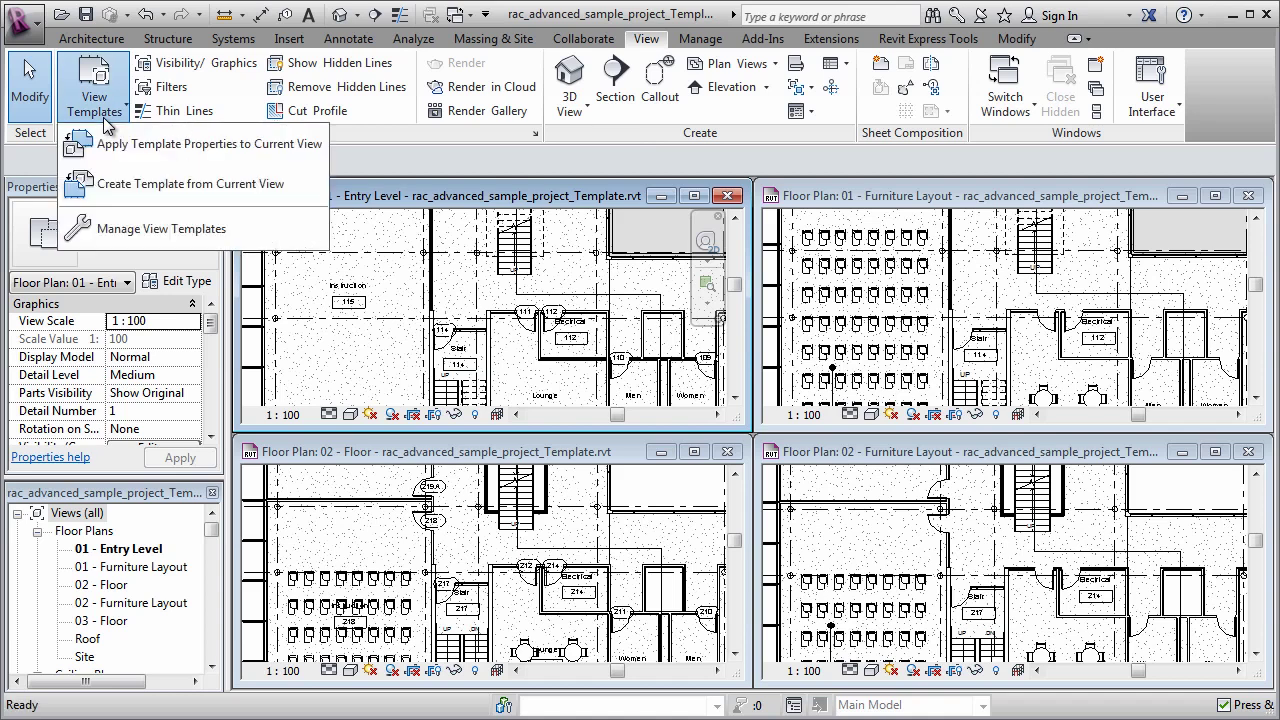
{"action": "left_click", "coordinate": [121, 188]}
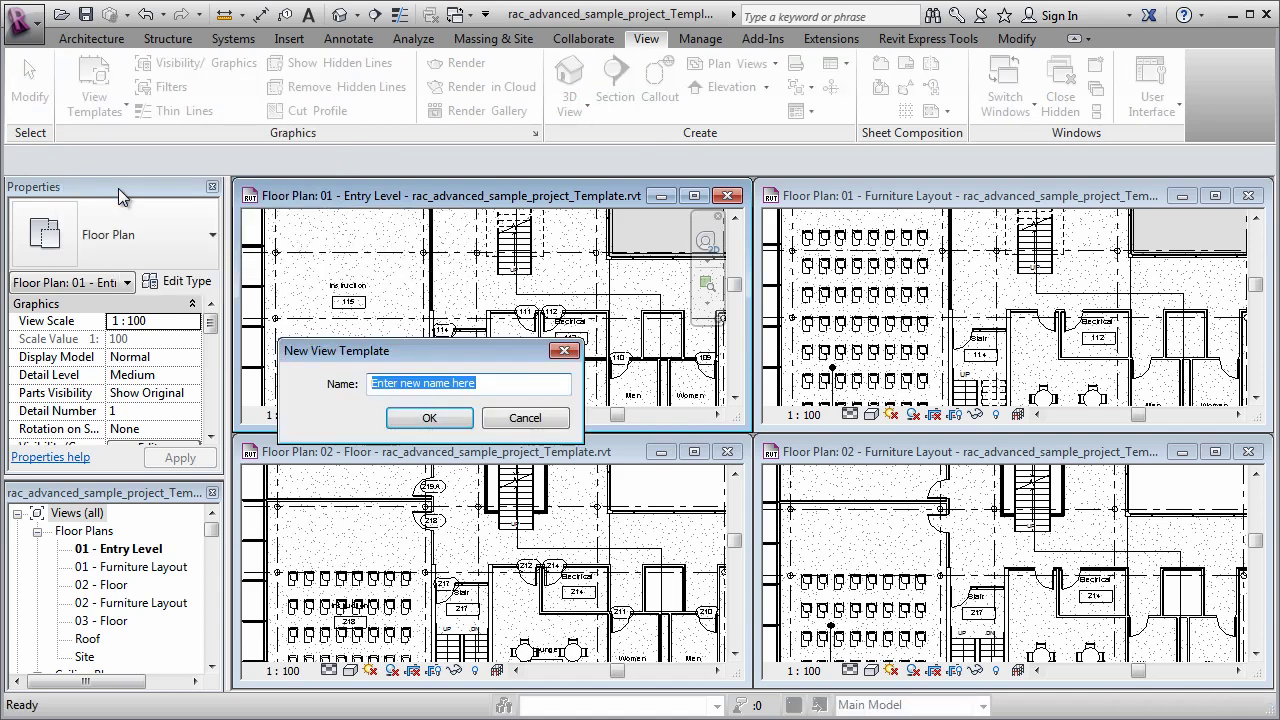
{"action": "type", "text": "Top Floor Plan"}
{"action": "left_click", "coordinate": [463, 418]}
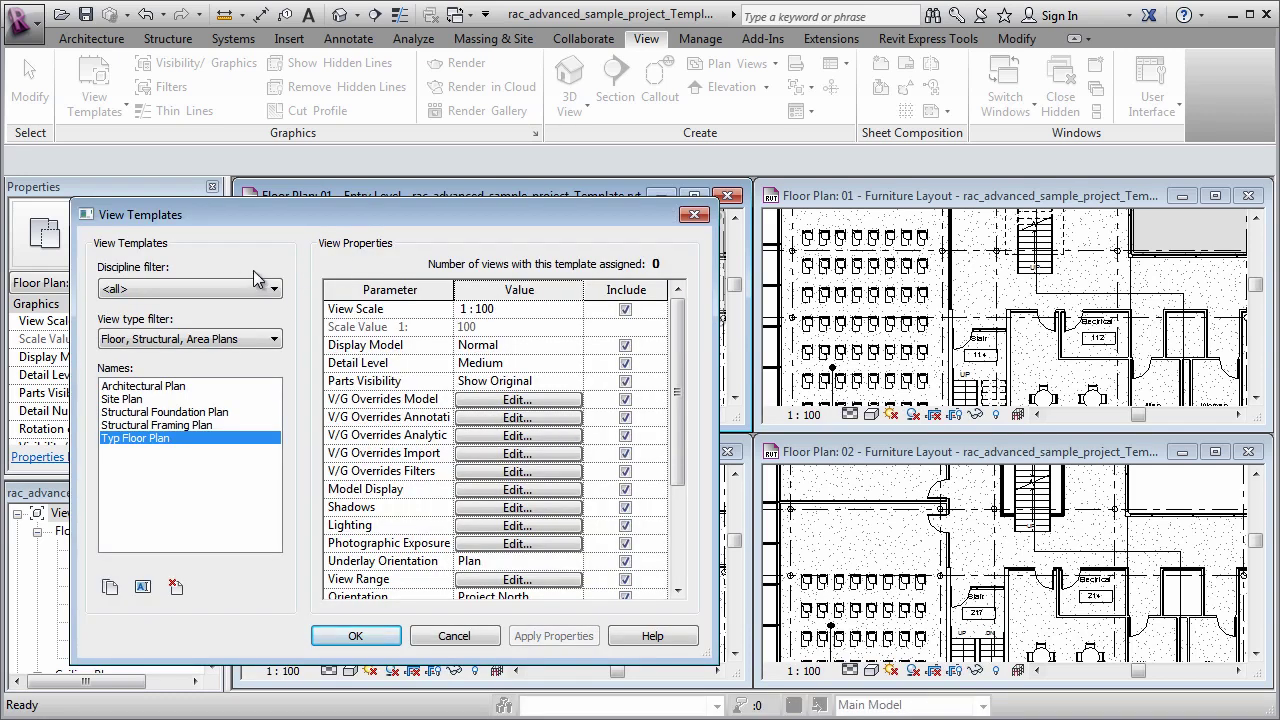
{"action": "left_click", "coordinate": [352, 636]}
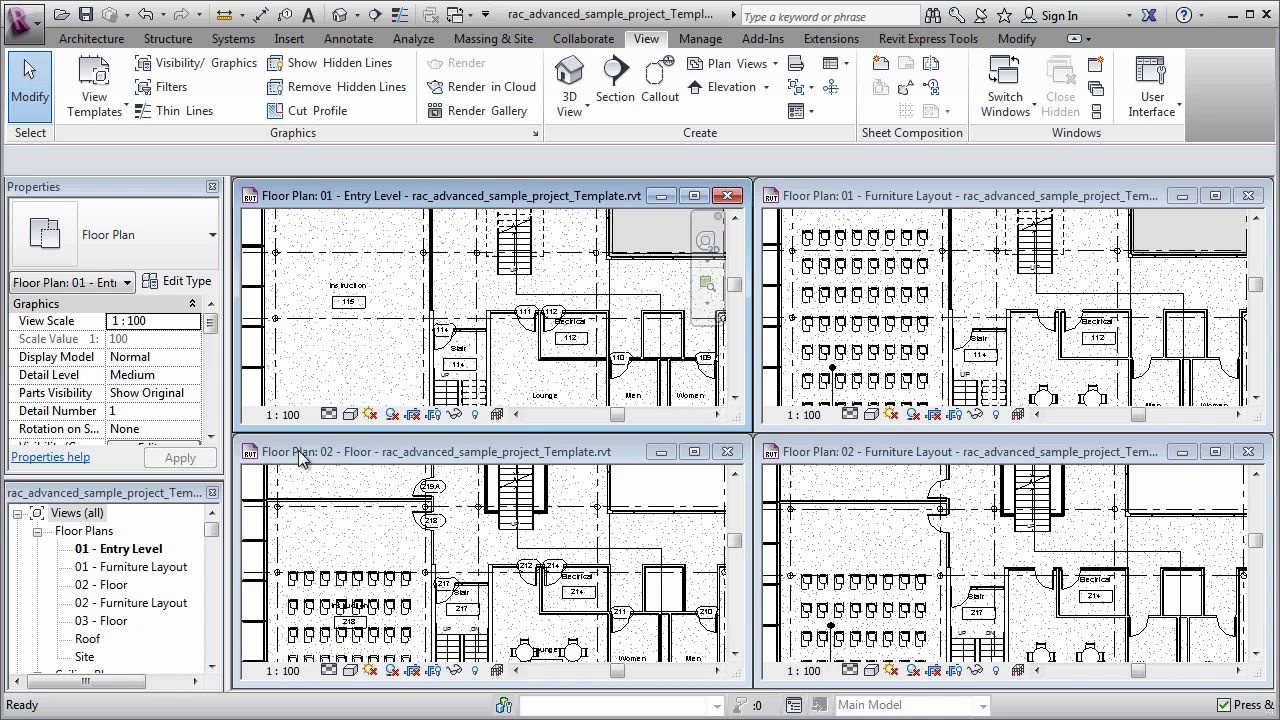
- Apply the Typ Floor Plan template to the 01 - Entry Level and 02 - Floor plans
{"action": "left_click", "coordinate": [116, 551]}
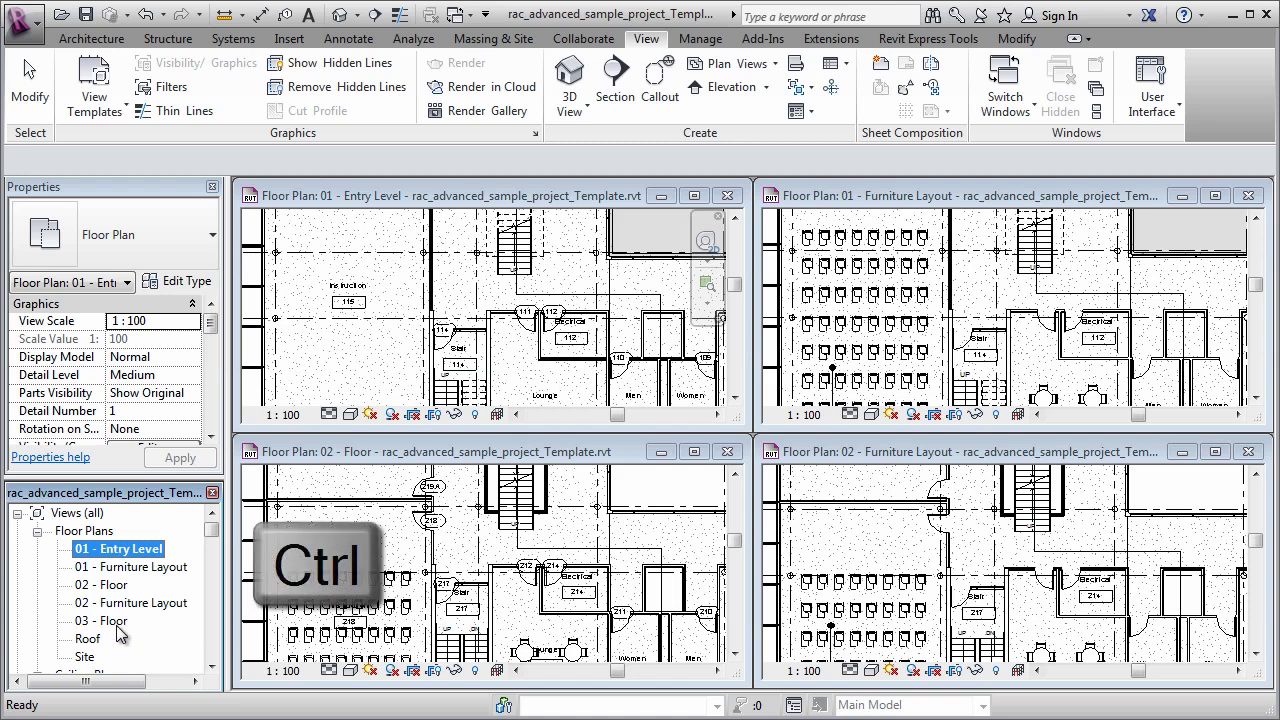
{"action": "left_click", "coordinate": [120, 587], "text": "ctrl"}
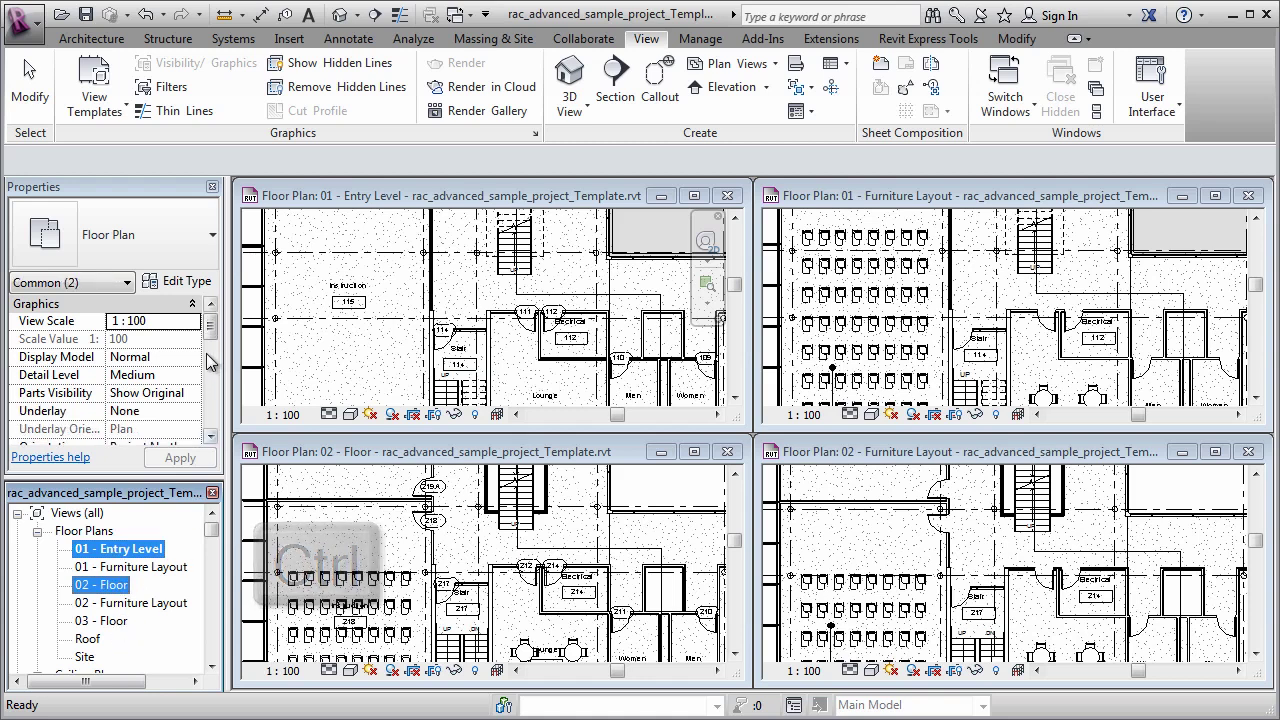
{"action": "left_click_drag", "start_coordinate": [210, 328], "coordinate": [210, 376]}
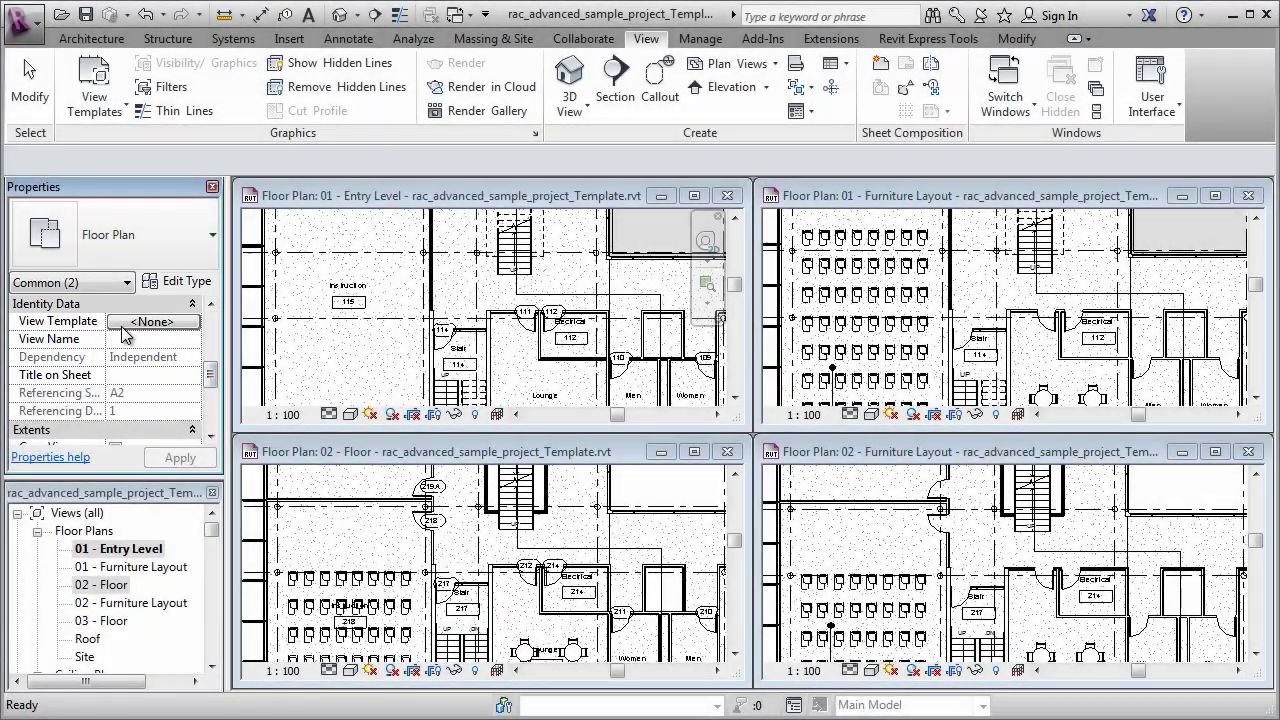
{"action": "left_click", "coordinate": [150, 321]}
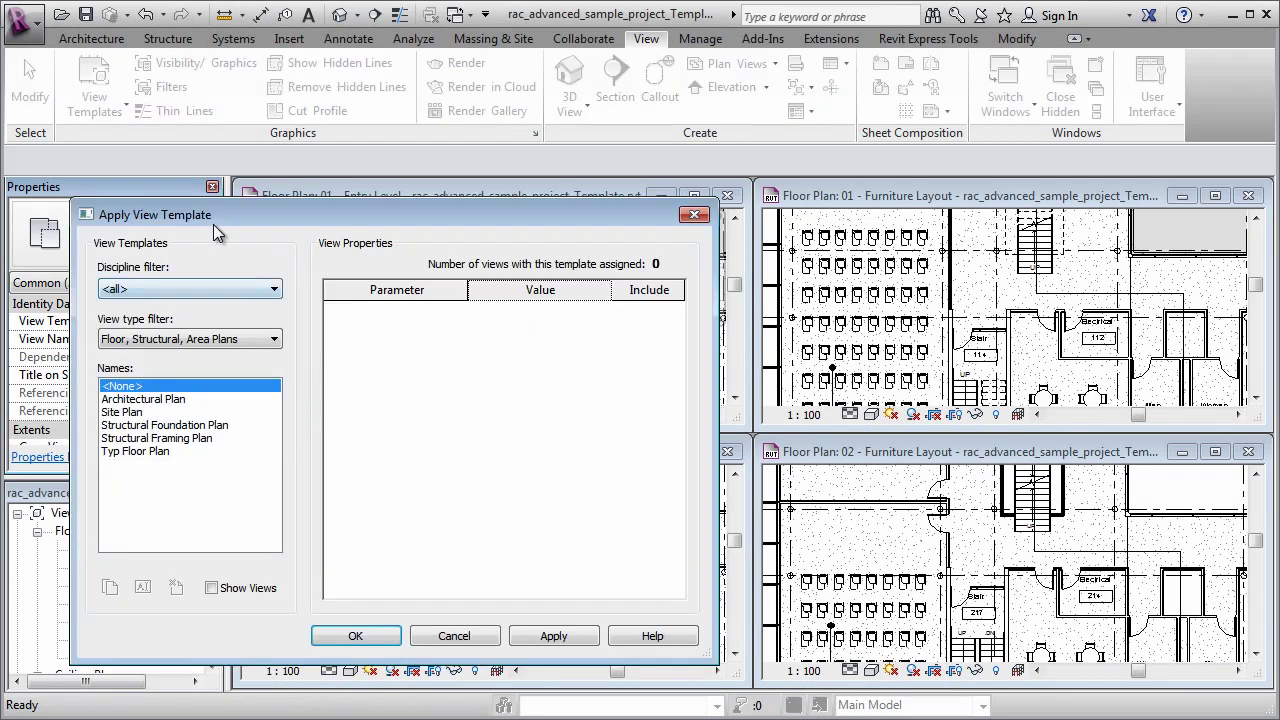
{"action": "left_click_drag", "start_coordinate": [218, 221], "coordinate": [769, 214]}
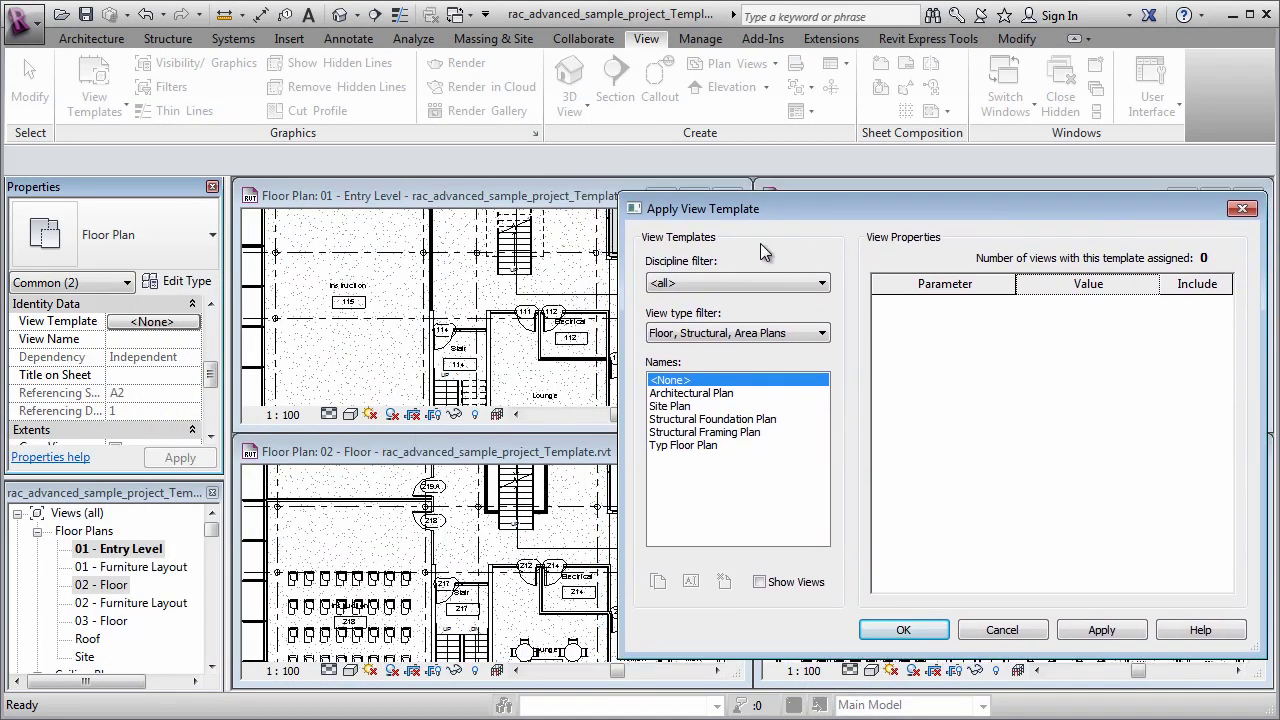
{"action": "left_click", "coordinate": [700, 445]}
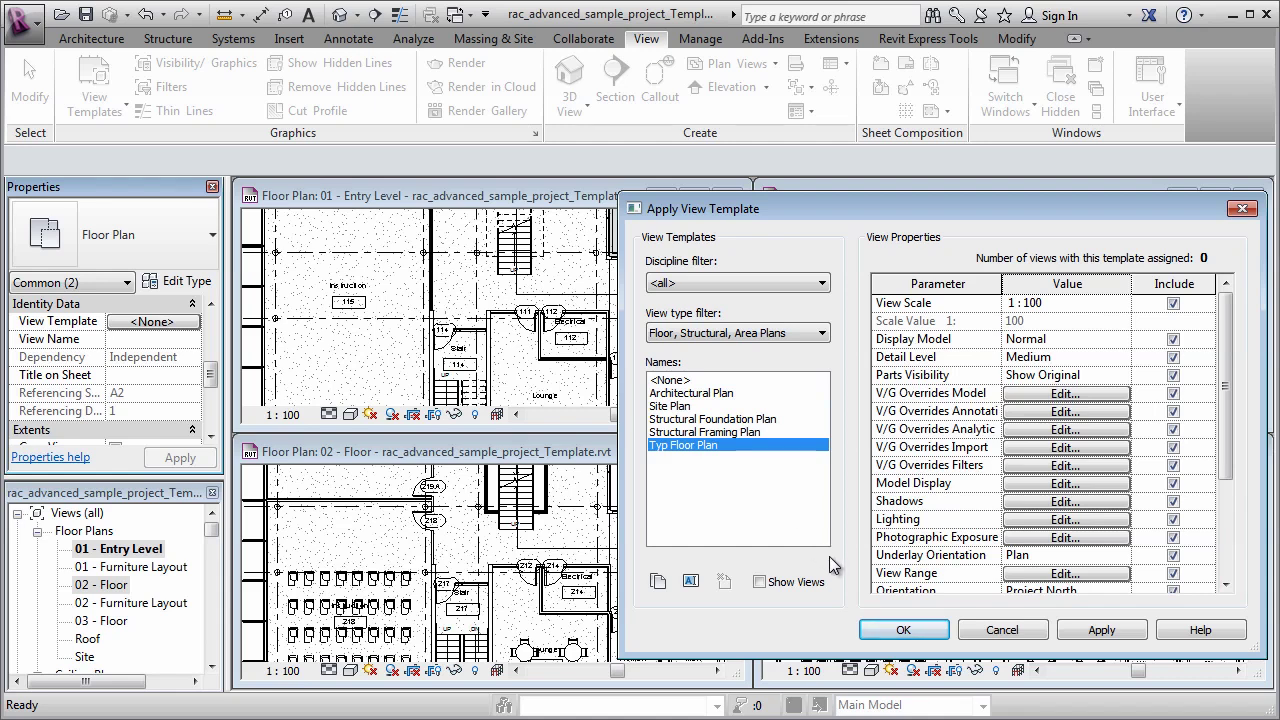
{"action": "left_click", "coordinate": [875, 628]}
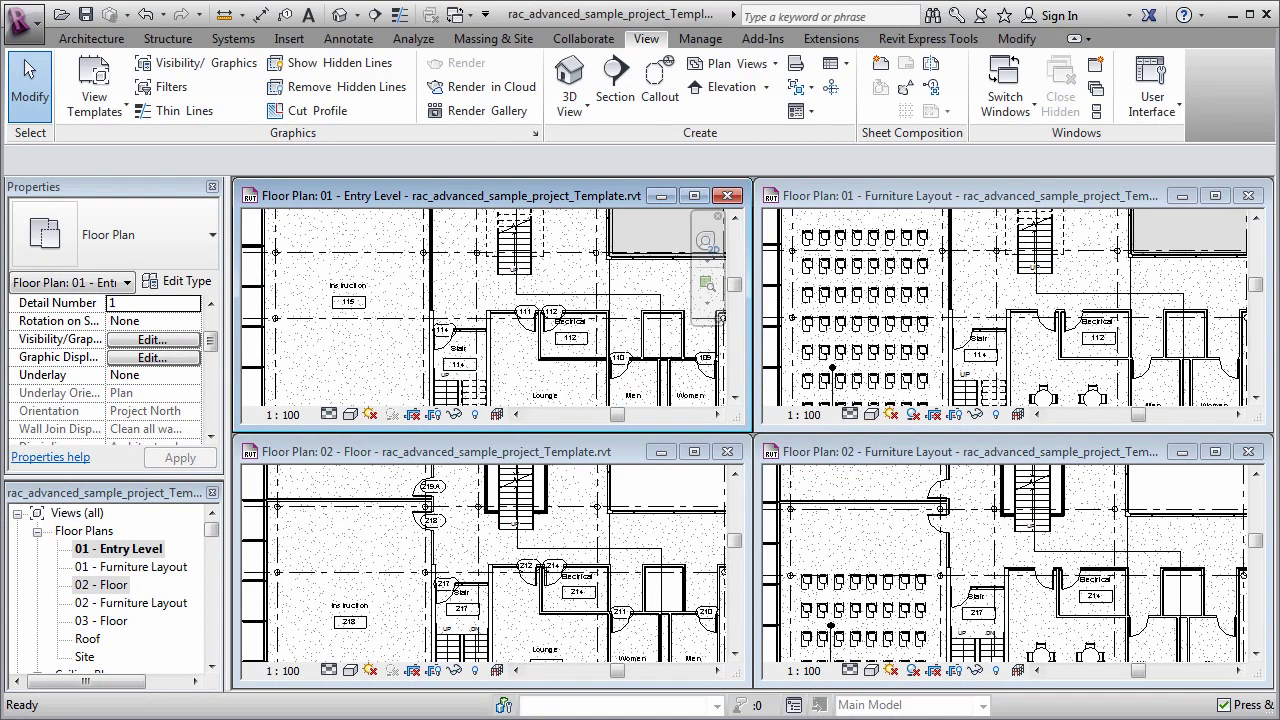
{"action": "left_click", "coordinate": [327, 254]}
{"action": "left_click", "coordinate": [196, 62]}
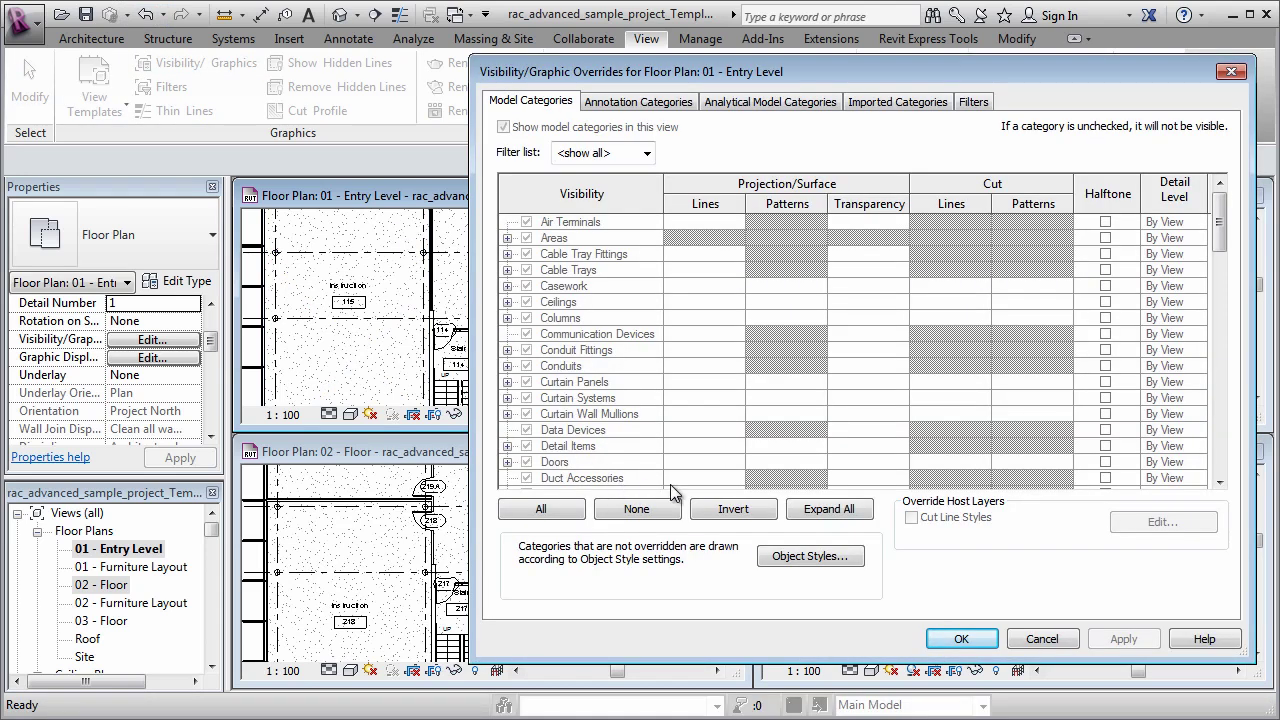
{"action": "left_click", "coordinate": [950, 643]}
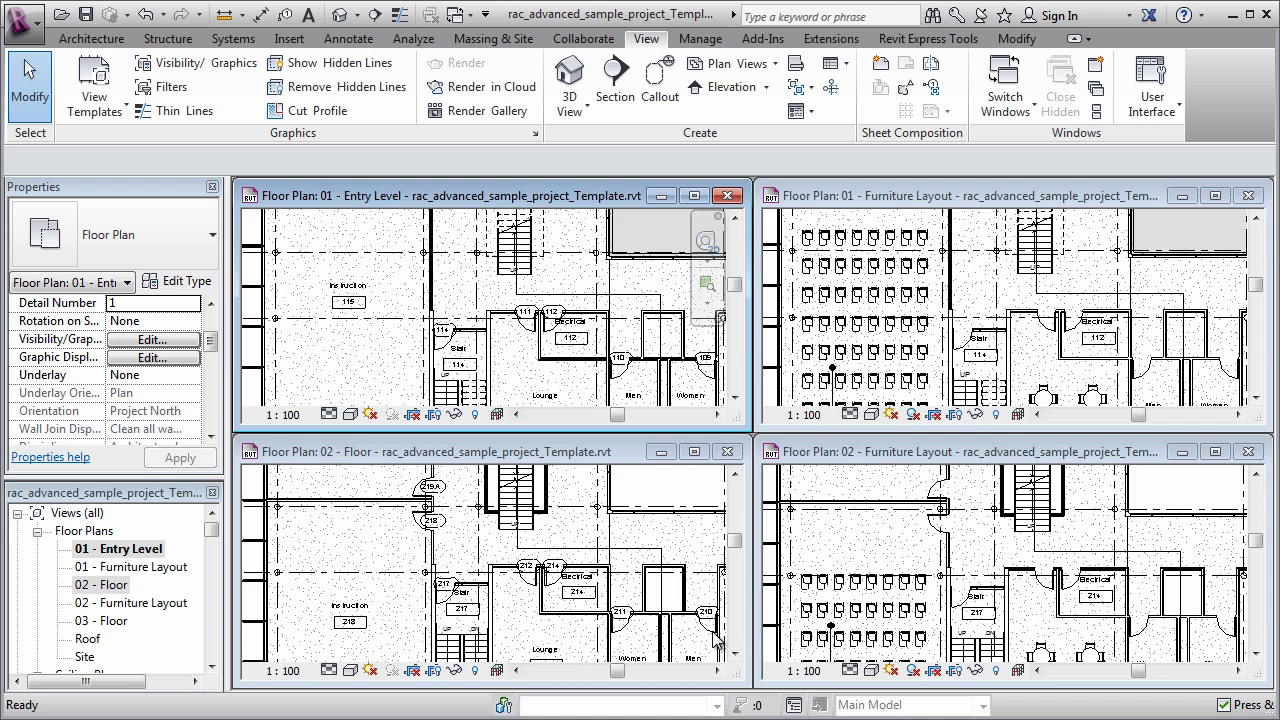
- In the Typ Floor Plan template, turn off the Floors fill pattern visibility and save
{"action": "left_click", "coordinate": [98, 102]}
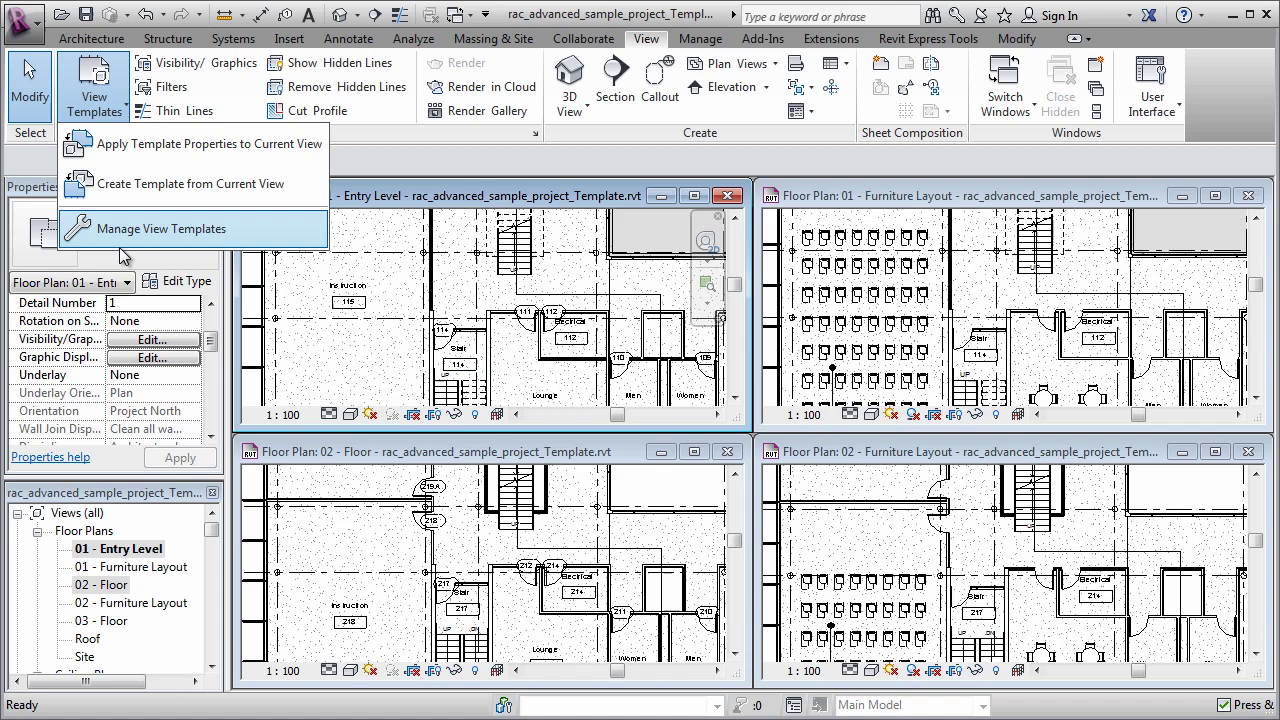
{"action": "left_click", "coordinate": [126, 240]}
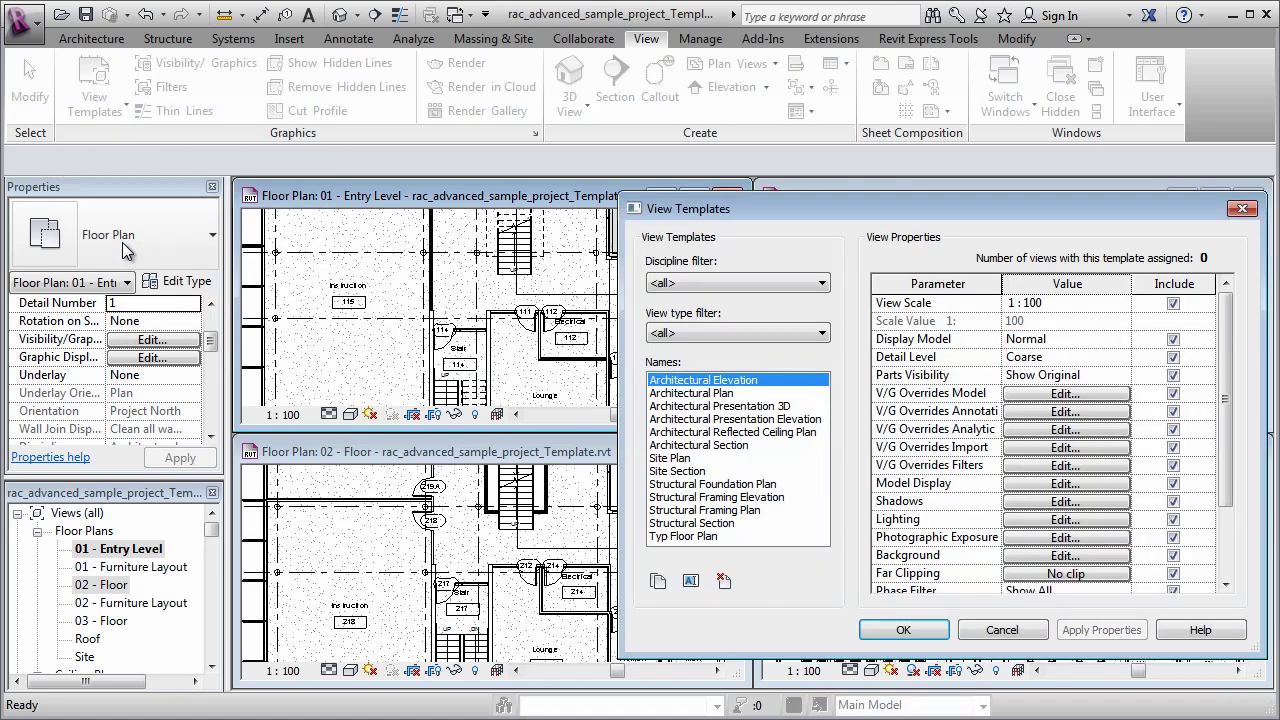
{"action": "left_click", "coordinate": [707, 537]}
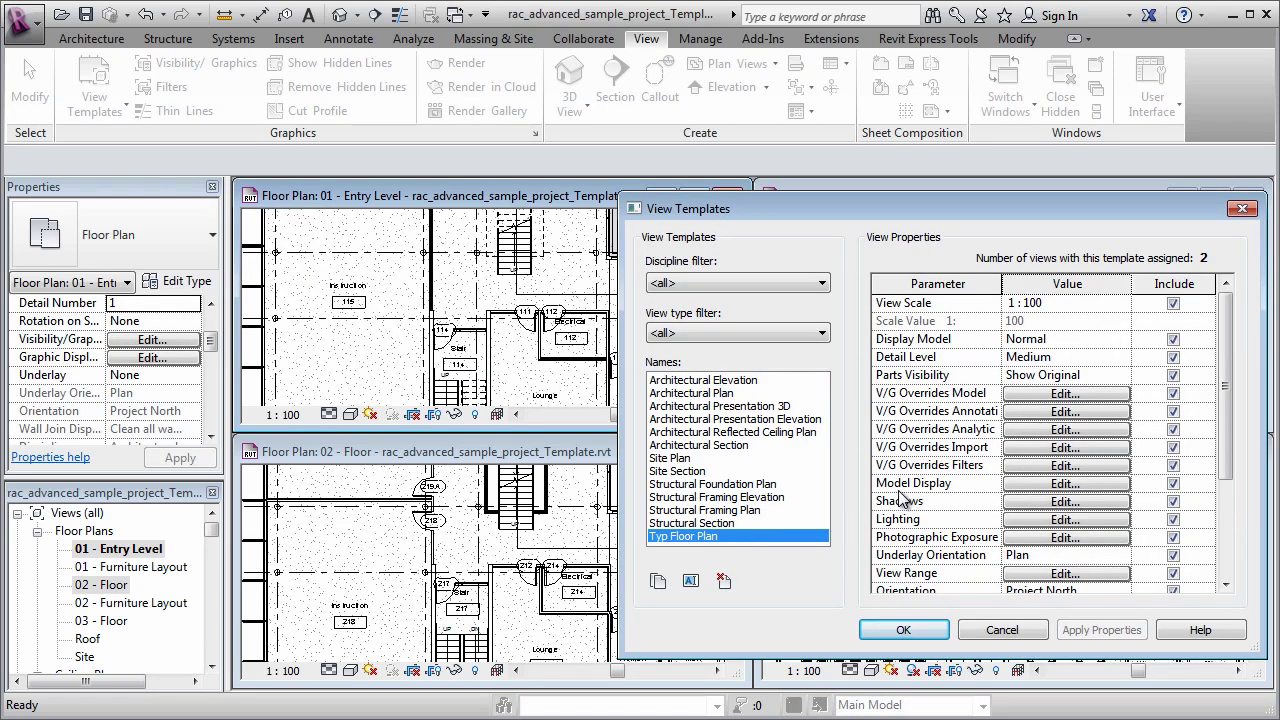
{"action": "left_click", "coordinate": [1022, 394]}
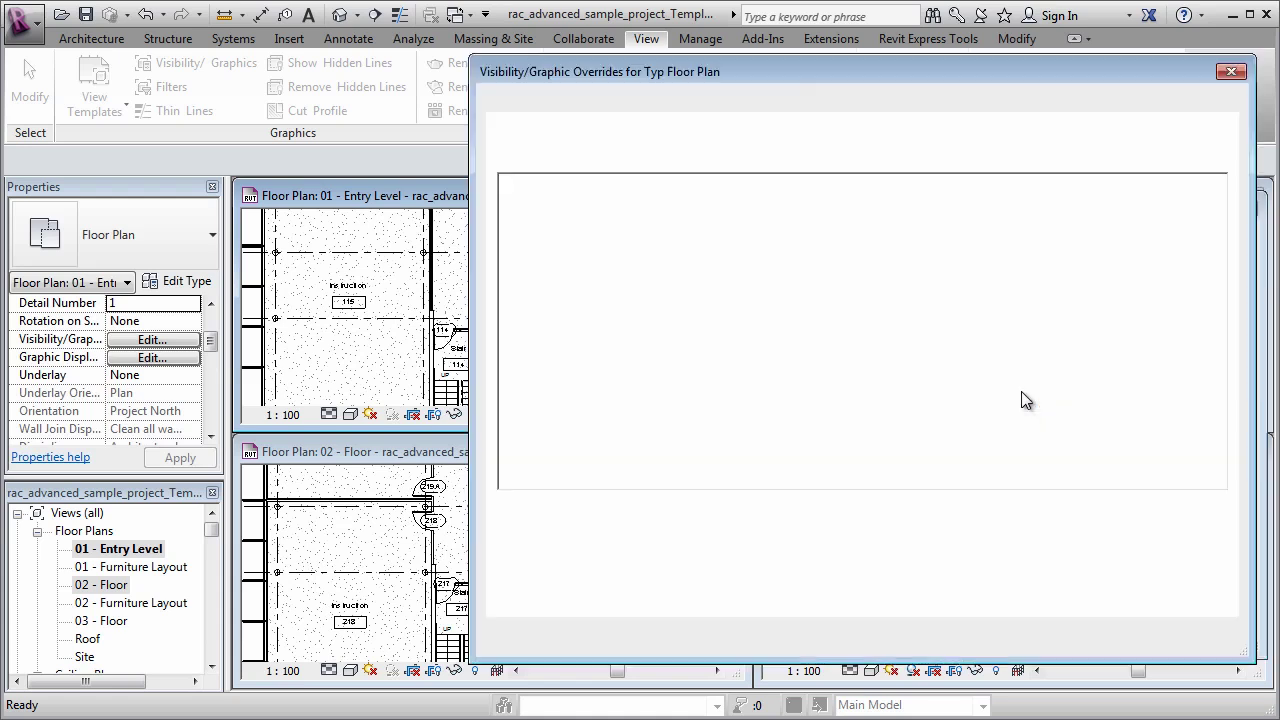
{"action": "left_click_drag", "start_coordinate": [1220, 212], "coordinate": [1229, 242]}
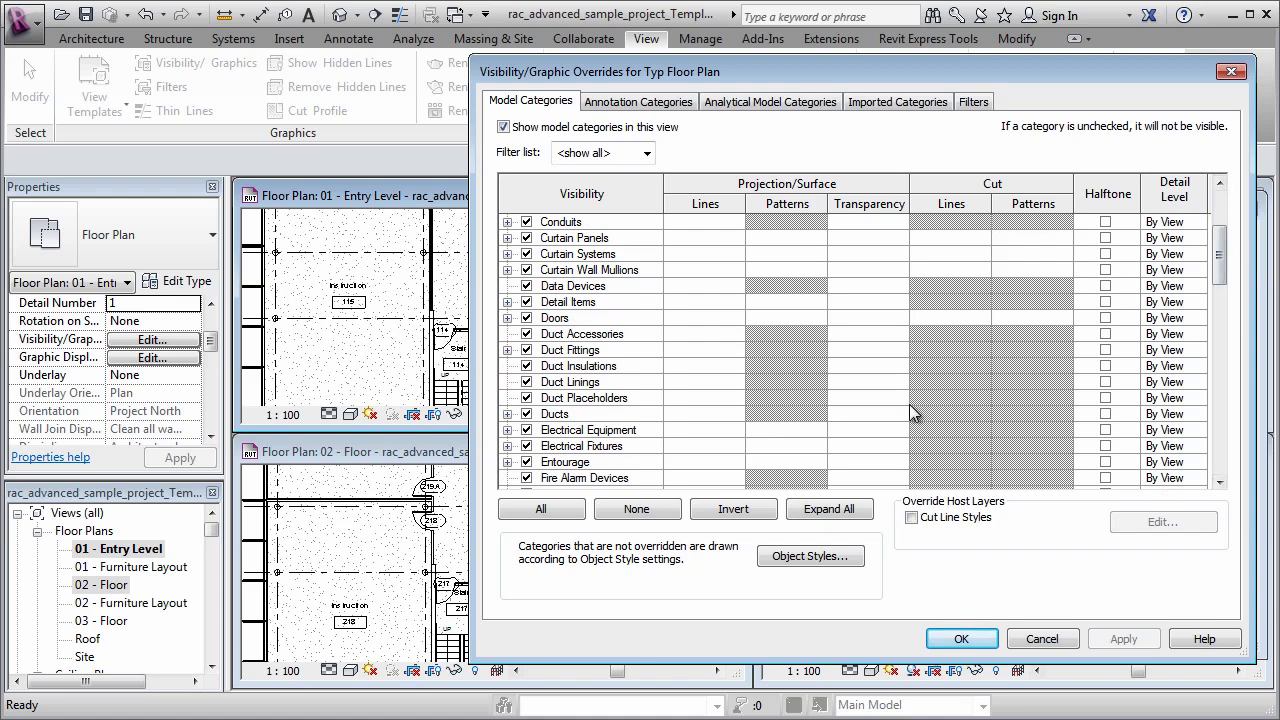
{"action": "scroll", "coordinate": [887, 381], "scroll_direction": "down", "scroll_amount": 2}
{"action": "left_click", "coordinate": [795, 430]}
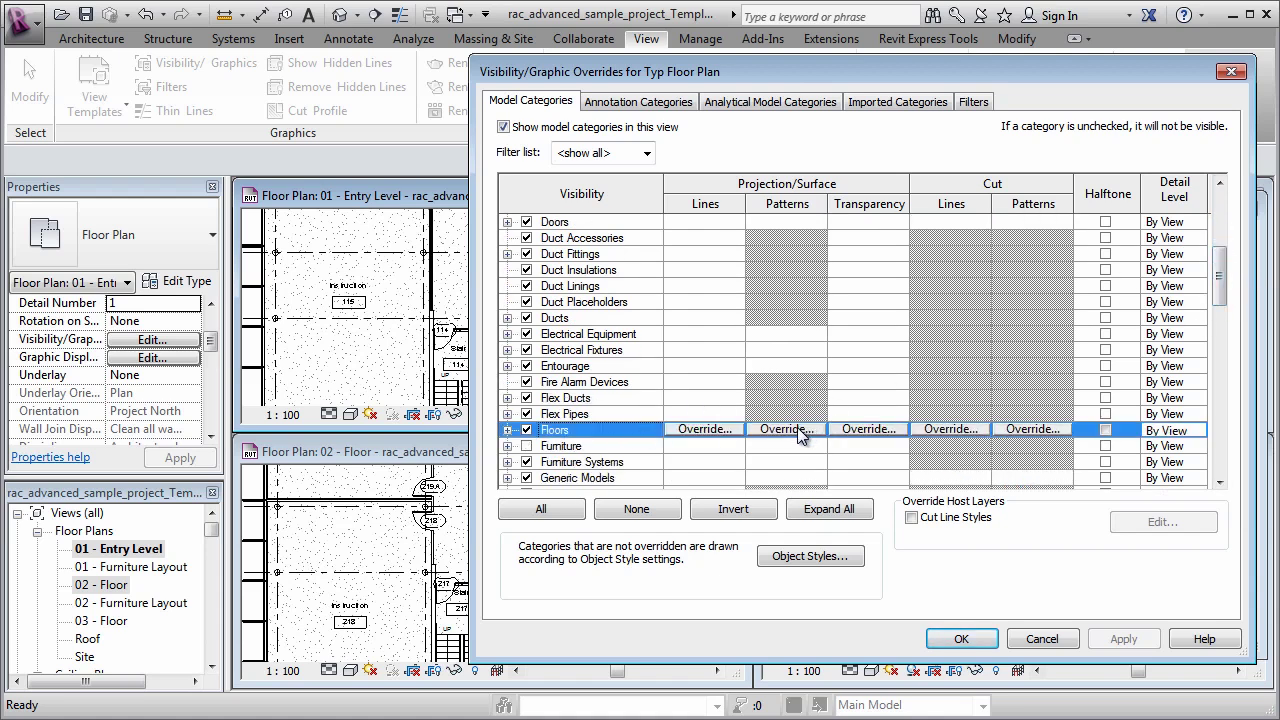
{"action": "left_click", "coordinate": [795, 430]}
{"action": "left_click", "coordinate": [810, 264]}
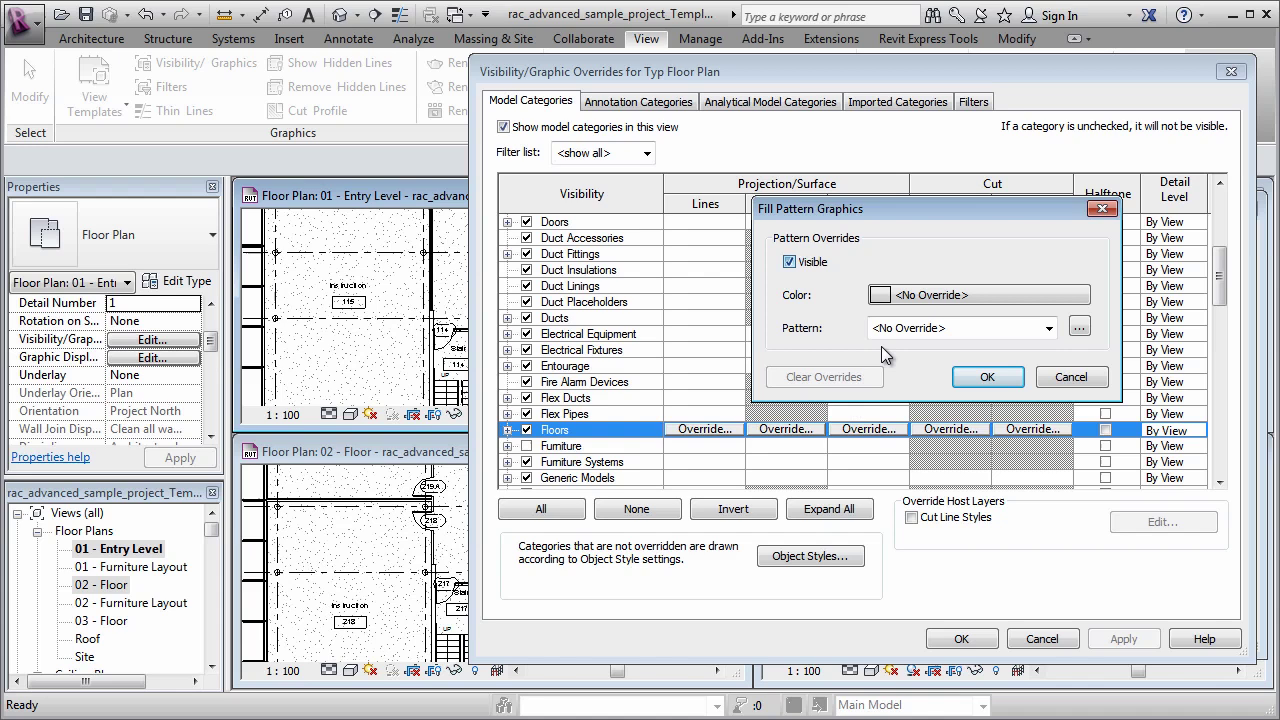
{"action": "left_click", "coordinate": [1008, 380]}
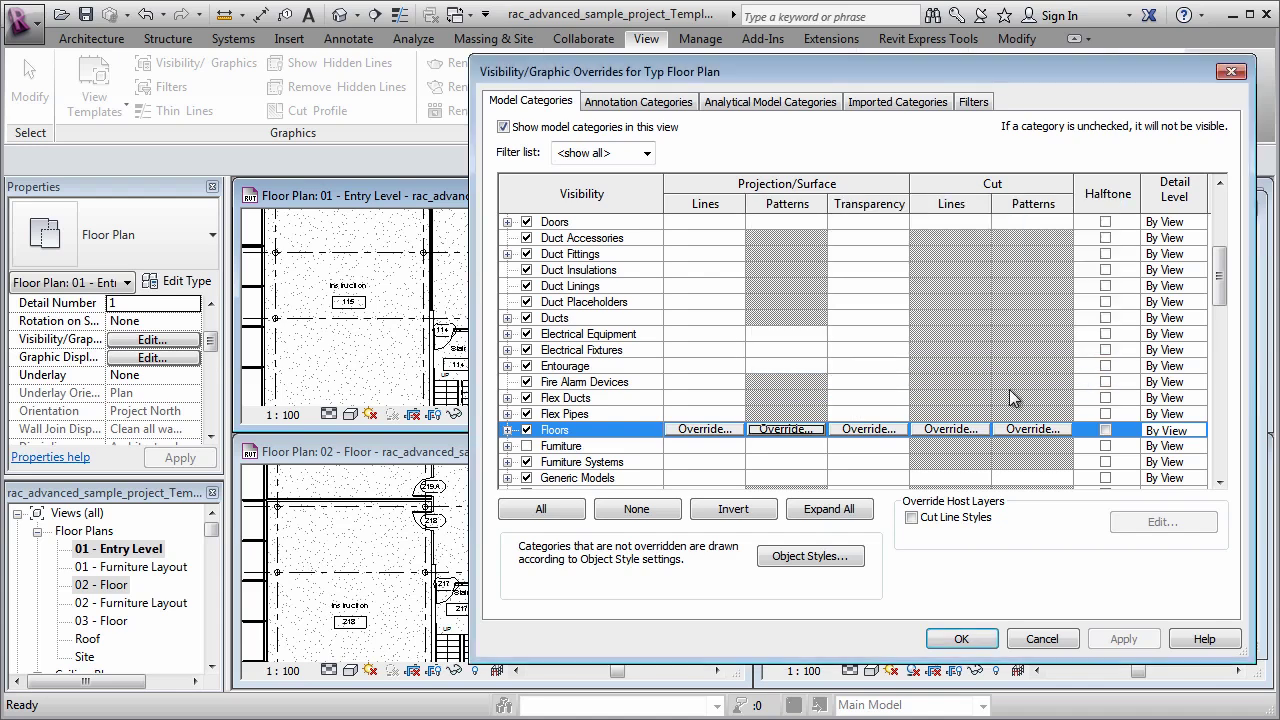
{"action": "left_click", "coordinate": [962, 639]}
{"action": "left_click", "coordinate": [905, 628]}
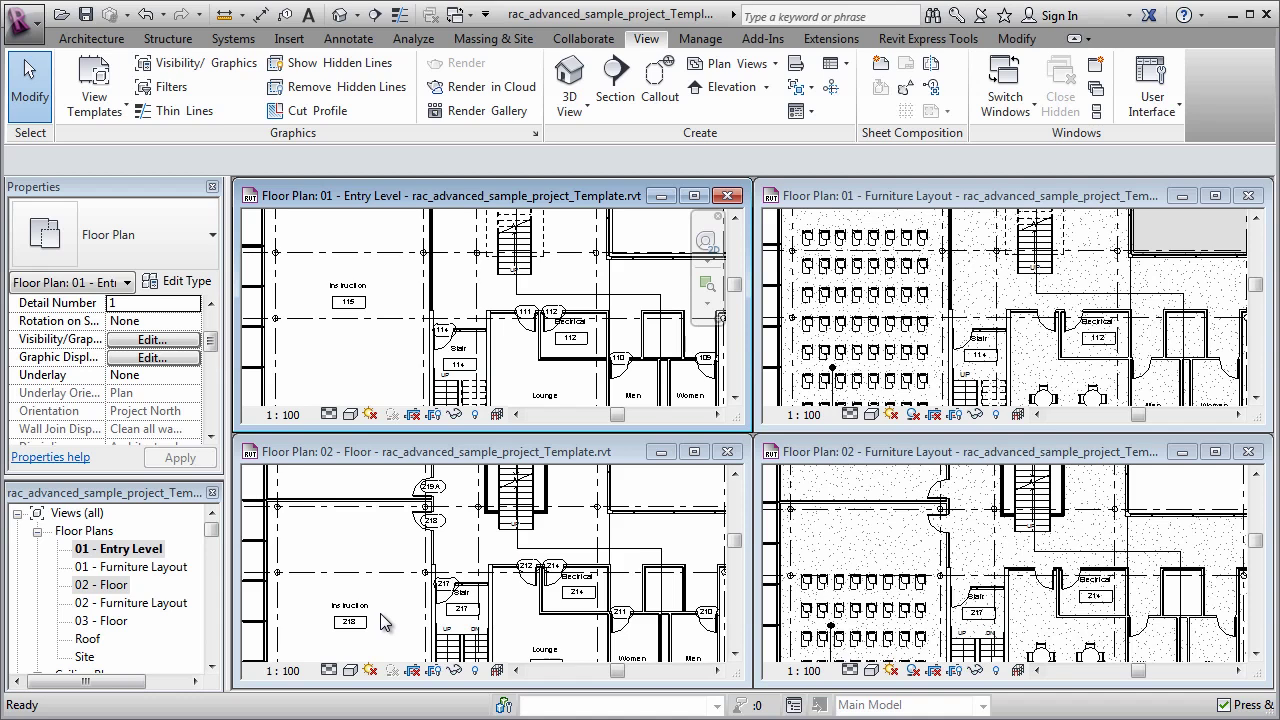
- Create a Typ Furniture Plan view template from the 01 Furniture Layout view
{"action": "left_click", "coordinate": [889, 195]}
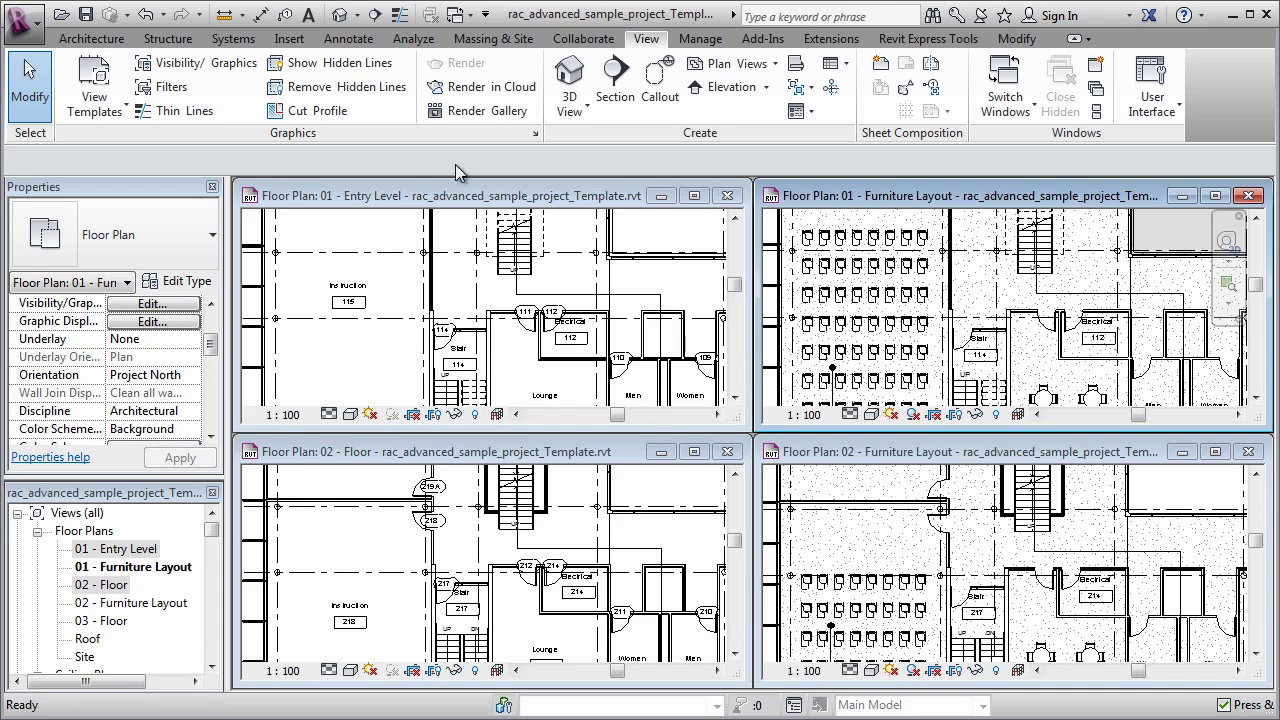
{"action": "left_click", "coordinate": [95, 103]}
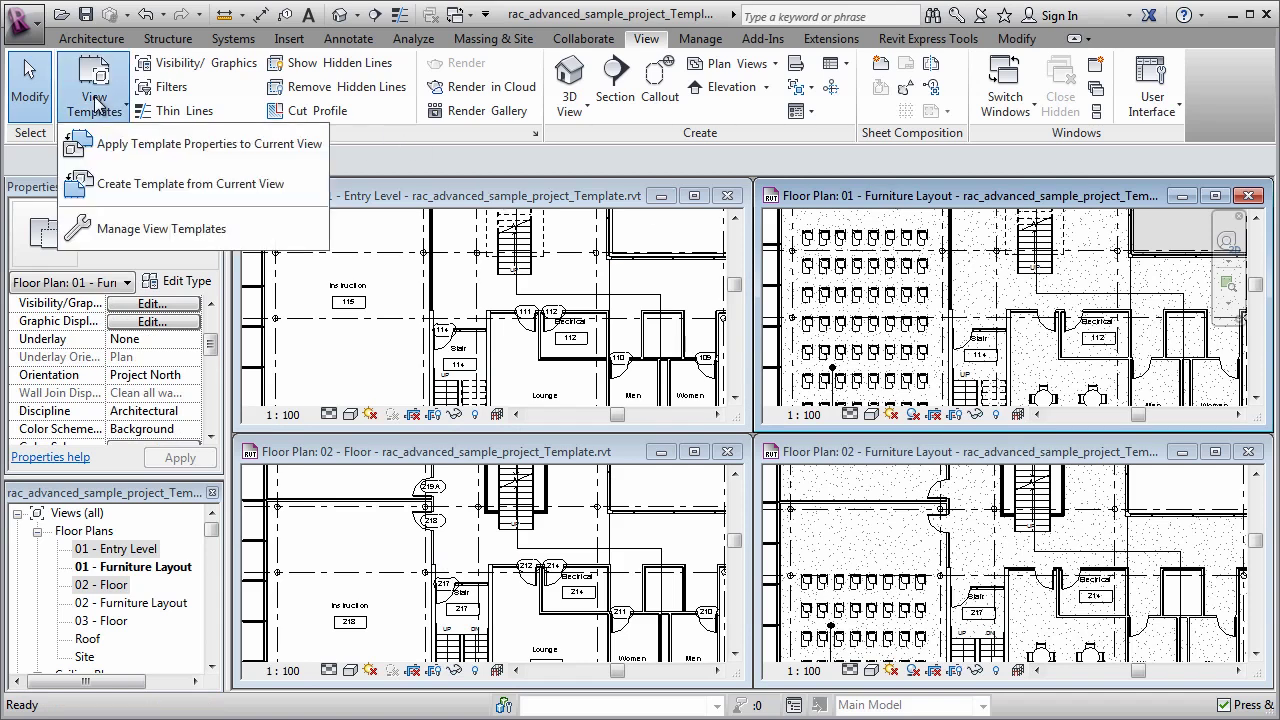
{"action": "left_click", "coordinate": [118, 185]}
{"action": "type", "text": "Typ Furniture Plan"}
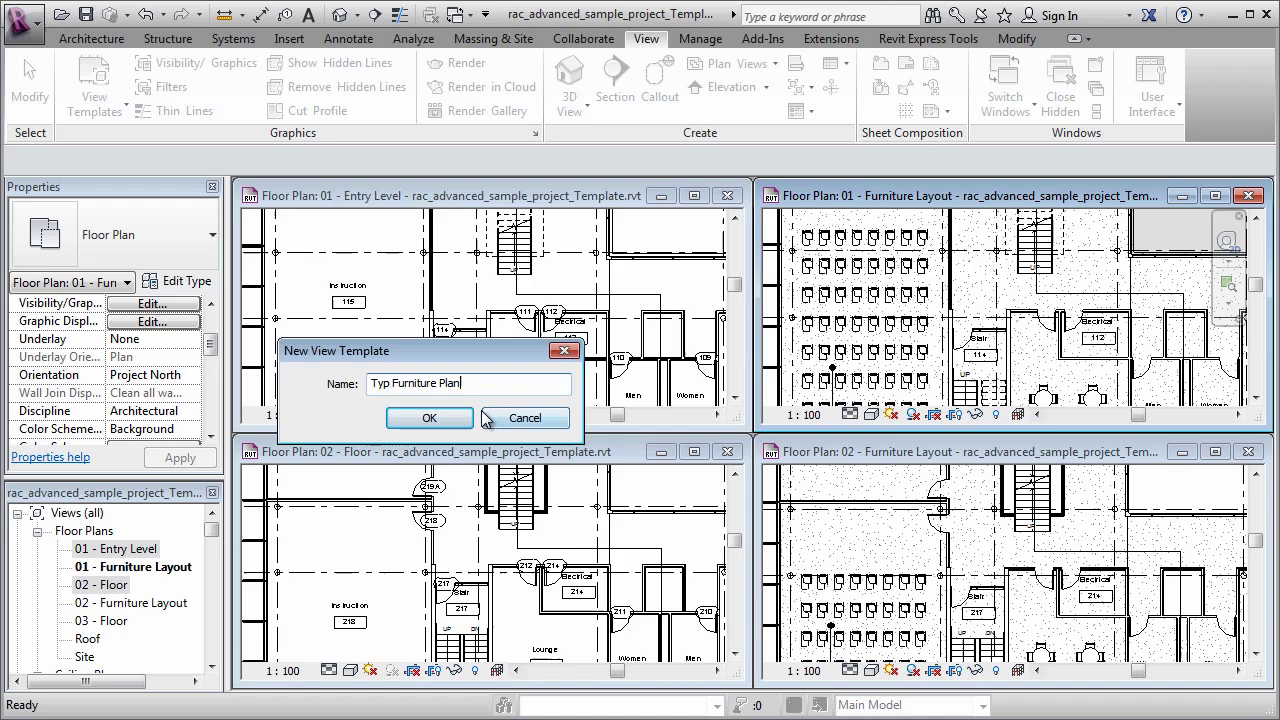
{"action": "left_click", "coordinate": [432, 418]}
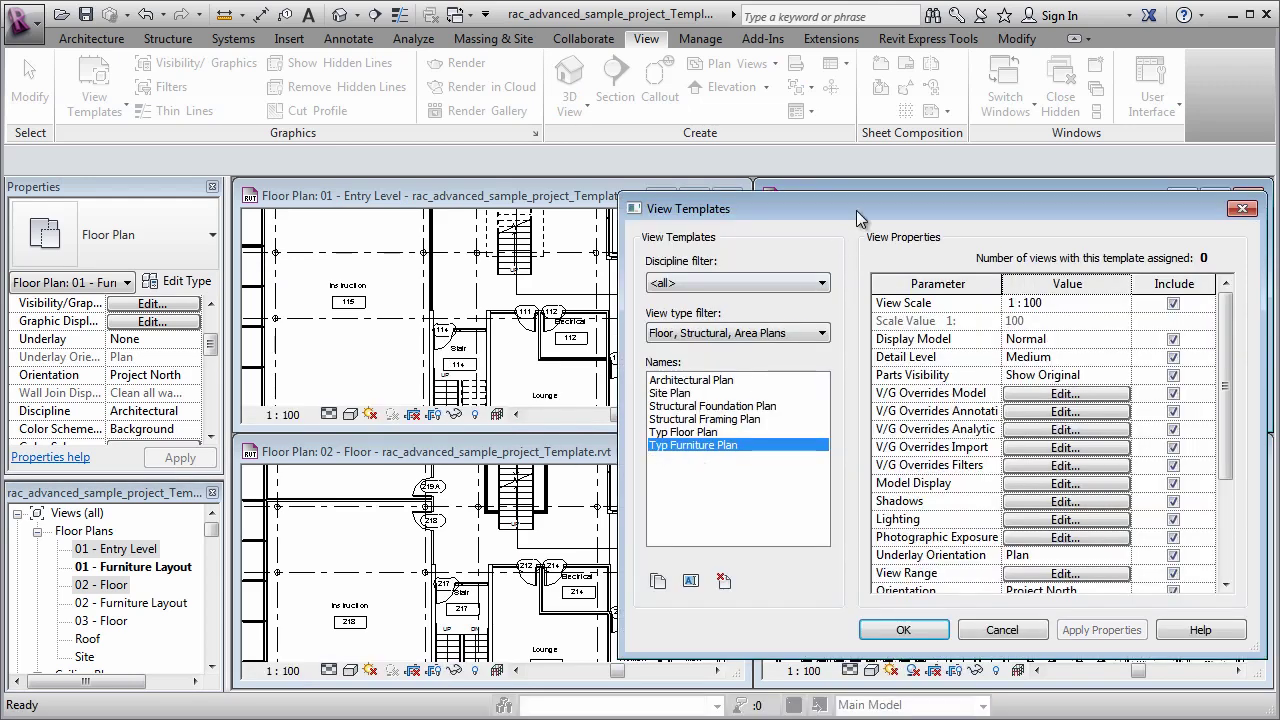
- Turn off the Floors fill pattern visibility in the Typ Furniture Plan template
{"action": "left_click_drag", "start_coordinate": [856, 210], "coordinate": [327, 209]}
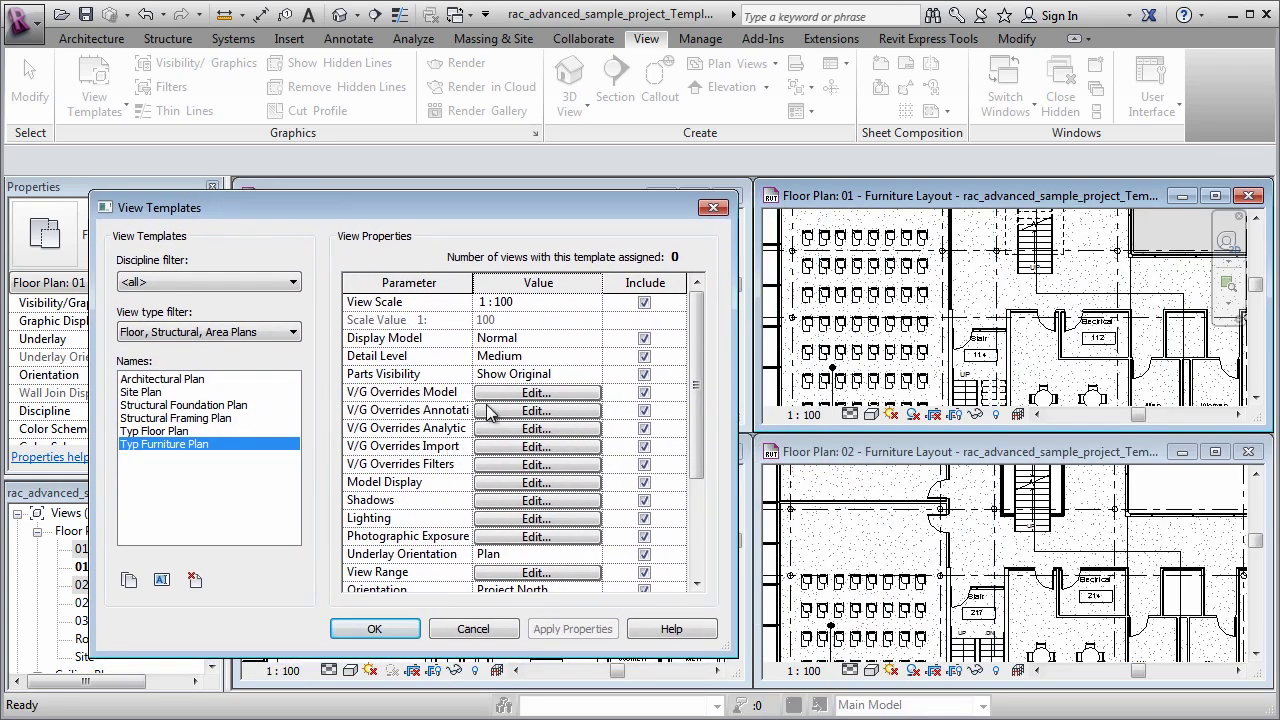
{"action": "left_click", "coordinate": [492, 394]}
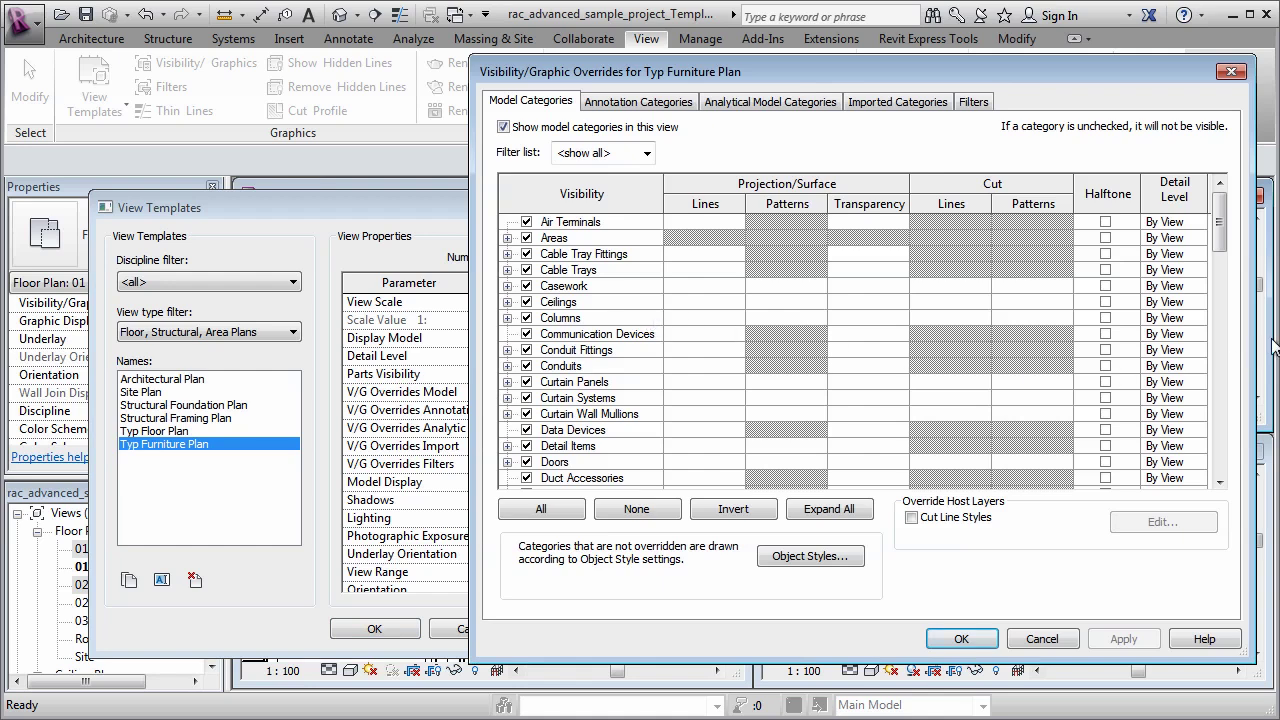
{"action": "scroll", "coordinate": [1220, 250], "scroll_direction": "down", "scroll_amount": 8}
{"action": "left_click", "coordinate": [820, 301]}
{"action": "left_click", "coordinate": [823, 300]}
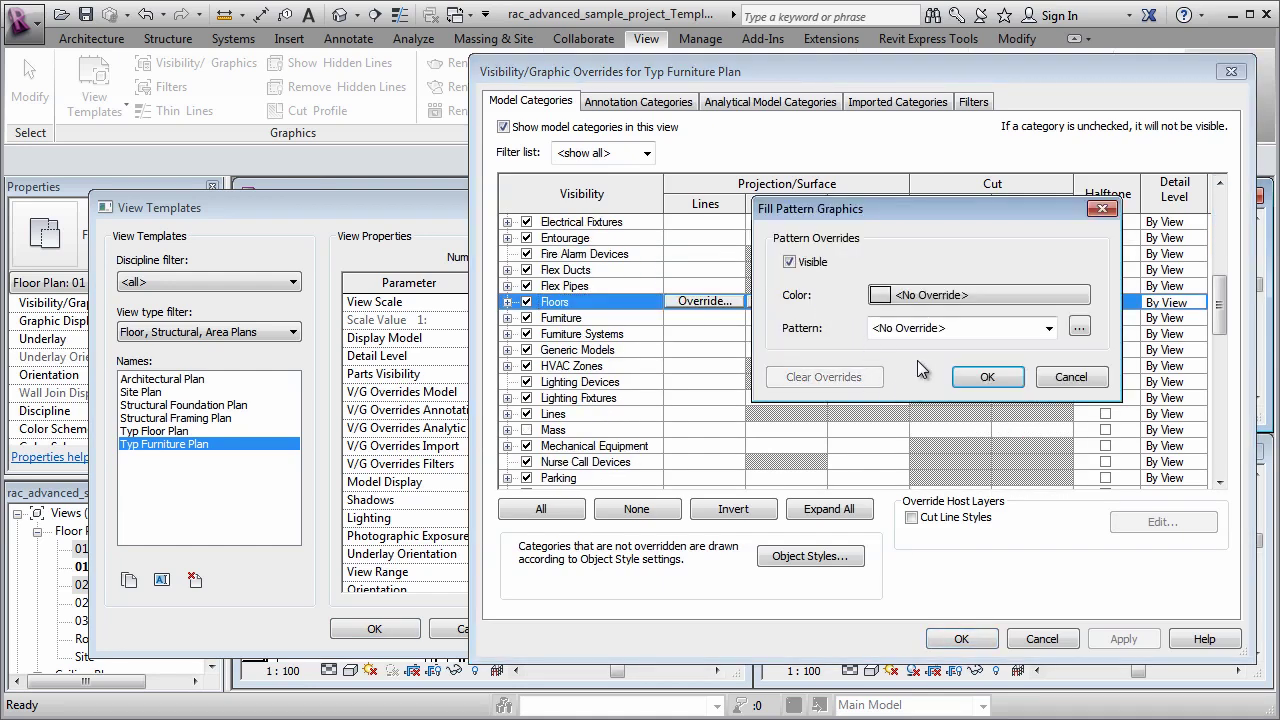
{"action": "left_click", "coordinate": [1012, 380]}
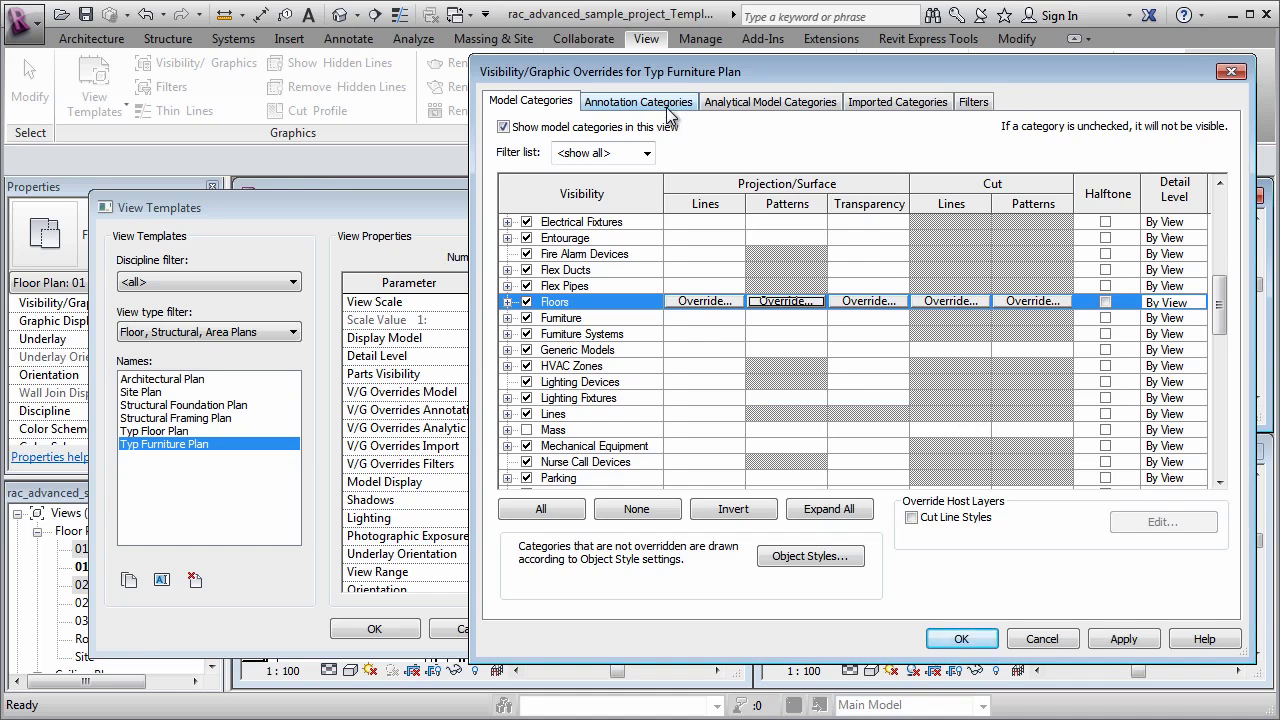
{"action": "left_click", "coordinate": [961, 638]}
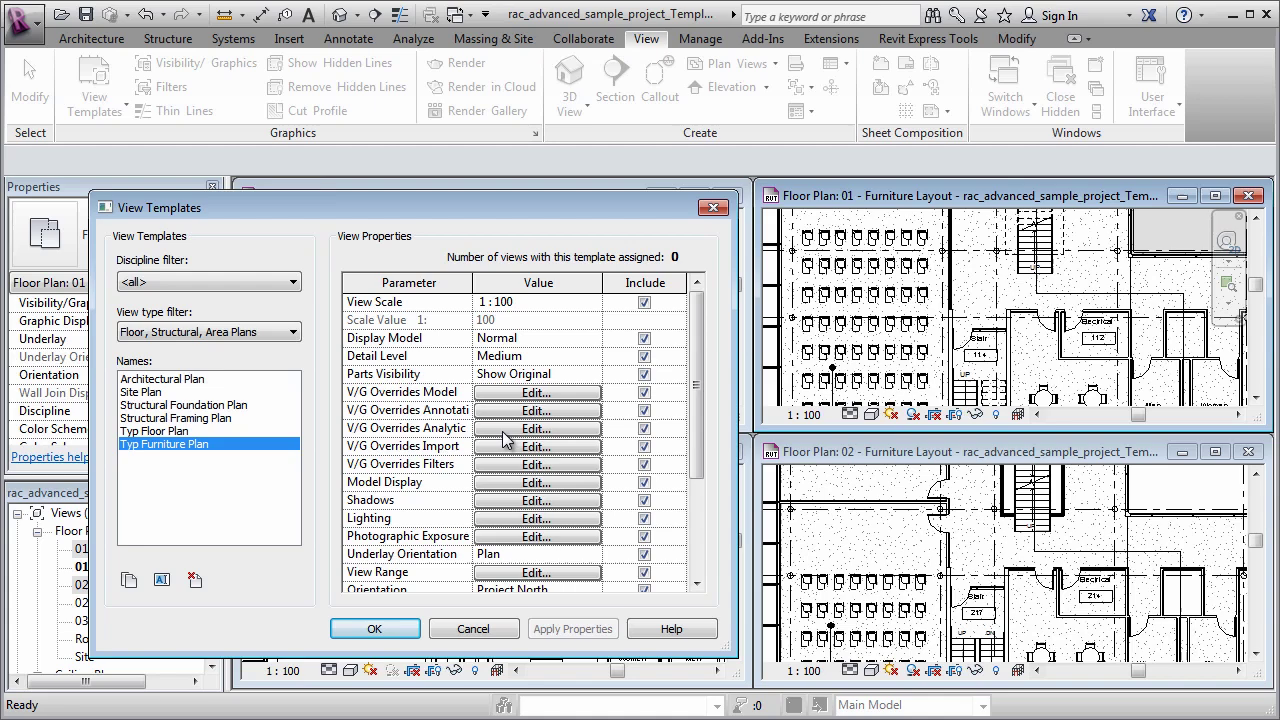
- Hide Grids in the Typ Furniture Plan template's annotation categories
{"action": "left_click", "coordinate": [504, 430]}
{"action": "left_click_drag", "start_coordinate": [1219, 208], "coordinate": [1220, 296]}
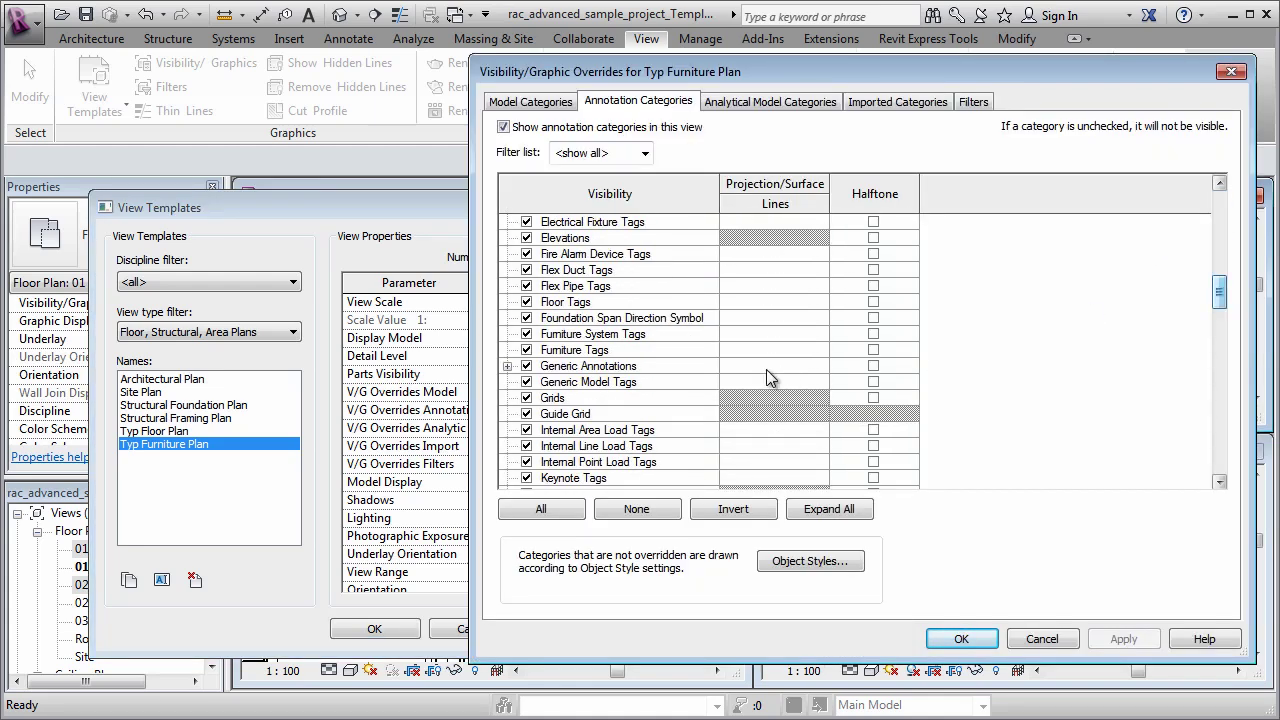
{"action": "left_click", "coordinate": [526, 397]}
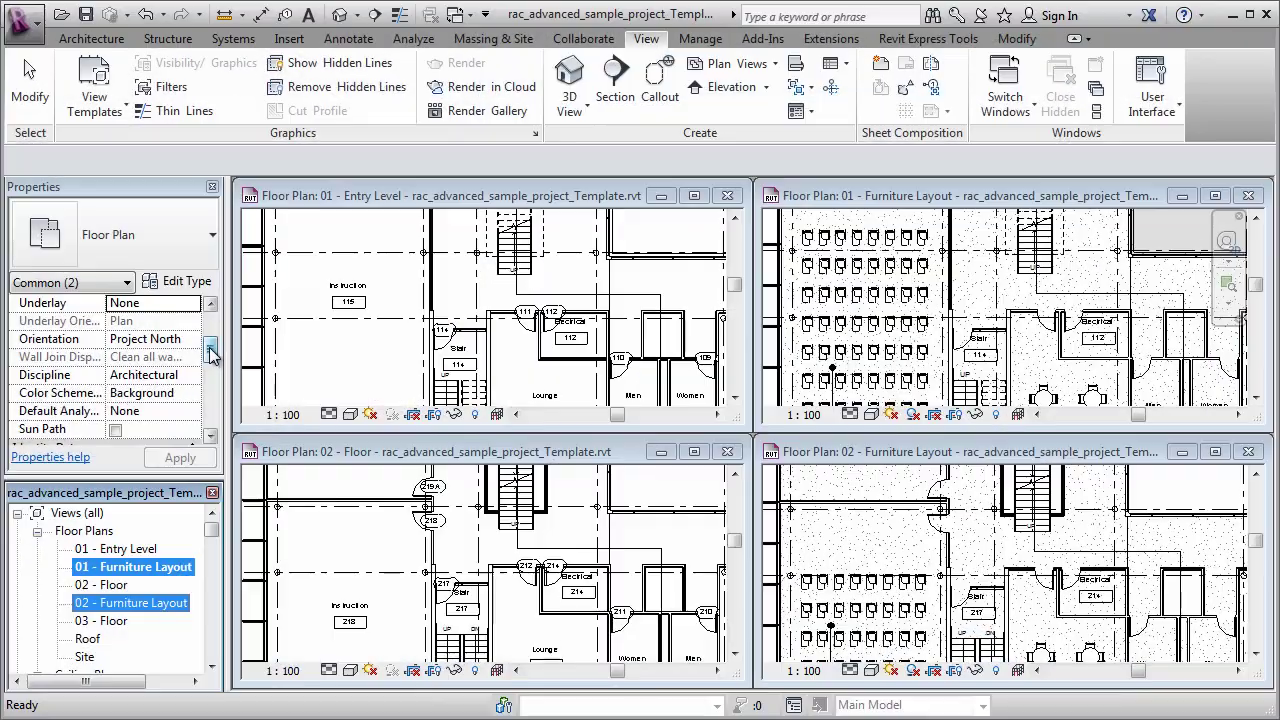
- Assign Typ Furniture Plan as the view template for the 01 and 02 Furniture Layout plans
{"action": "left_click", "coordinate": [212, 350]}
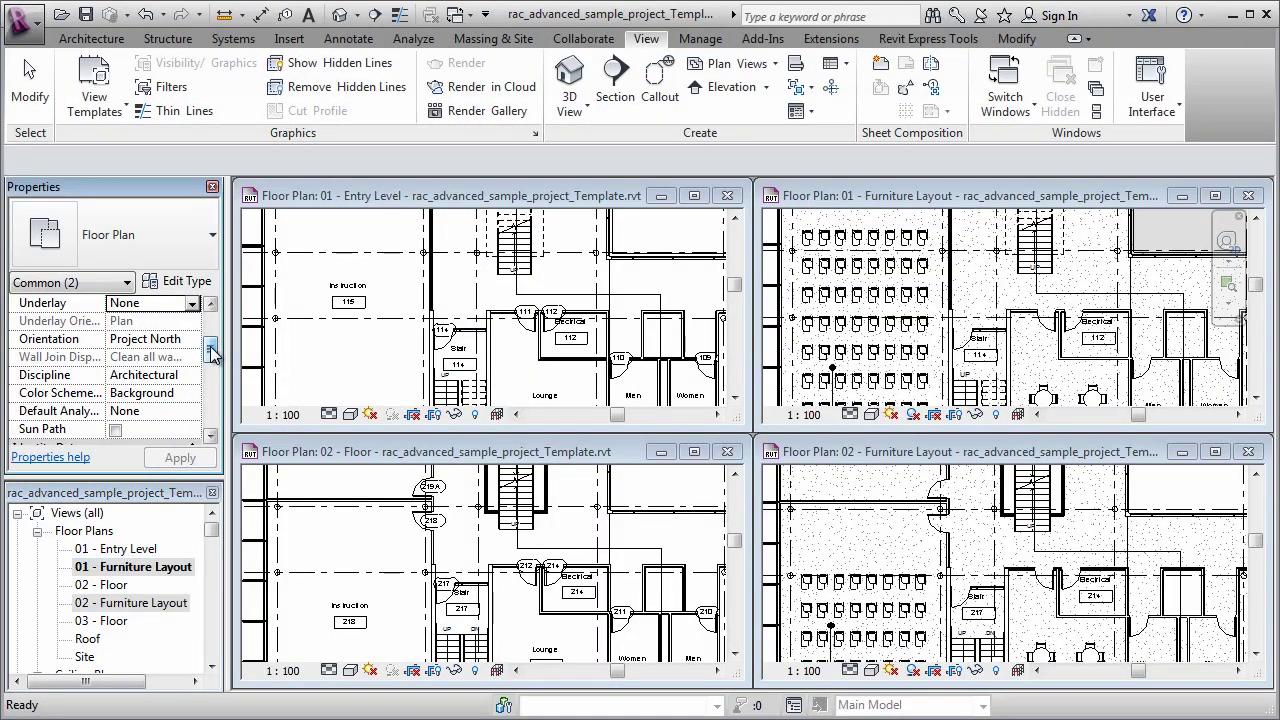
{"action": "scroll", "coordinate": [212, 355], "scroll_direction": "down", "scroll_amount": 3}
{"action": "left_click", "coordinate": [170, 376]}
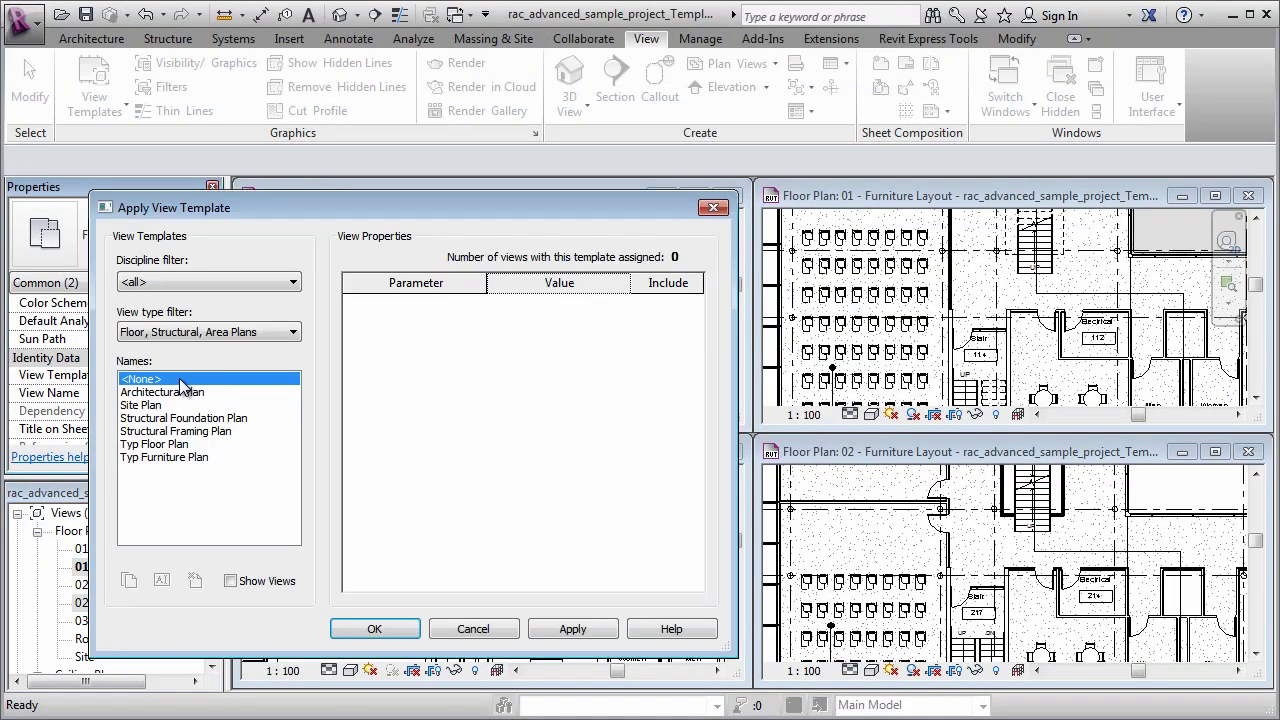
{"action": "left_click", "coordinate": [162, 455]}
{"action": "left_click", "coordinate": [374, 628]}
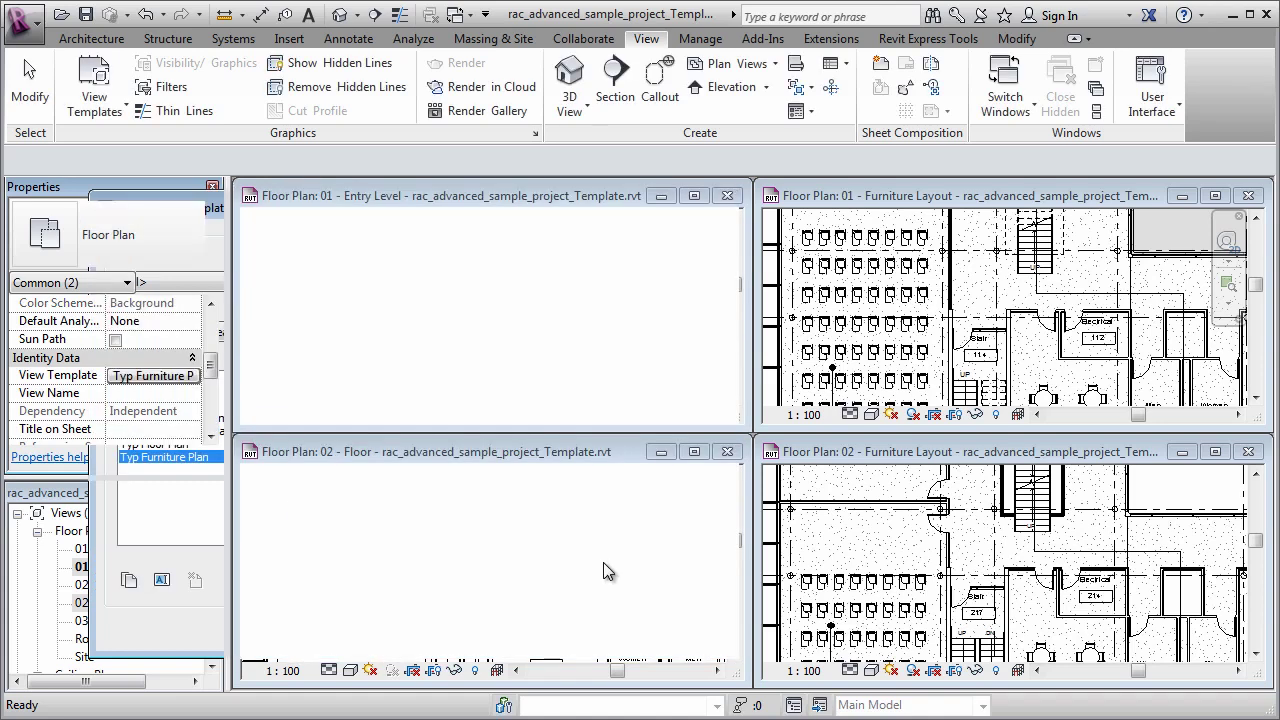